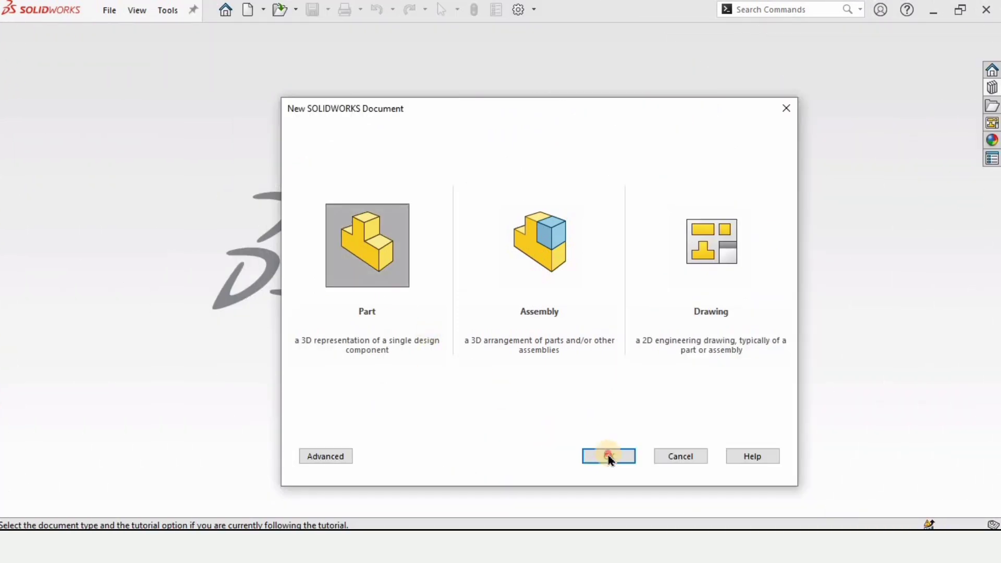
Step: Create a new part document with a plain white scene background, keeping the units at MMGS
left_click(609, 457)
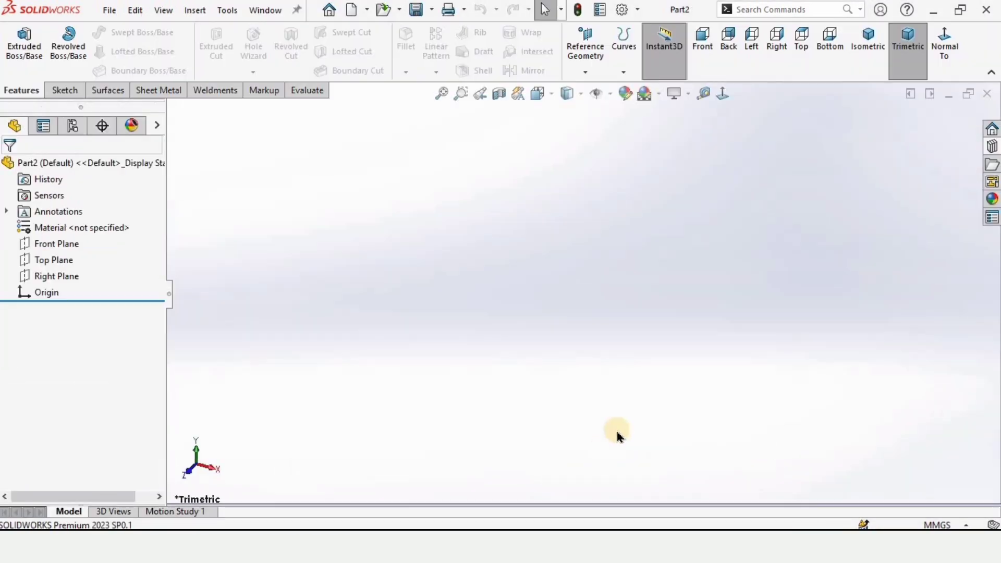
left_click(658, 94)
left_click(669, 135)
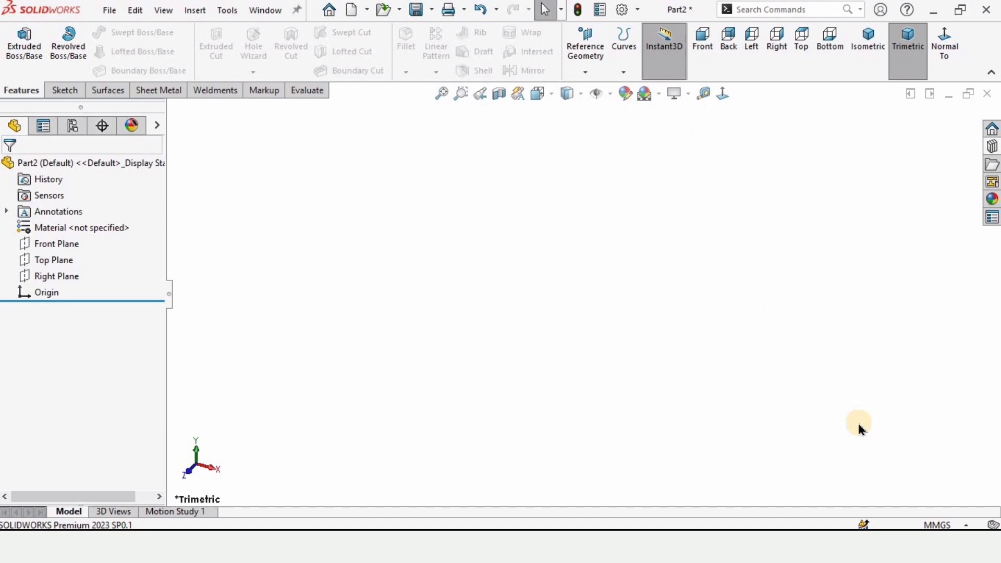
left_click(953, 525)
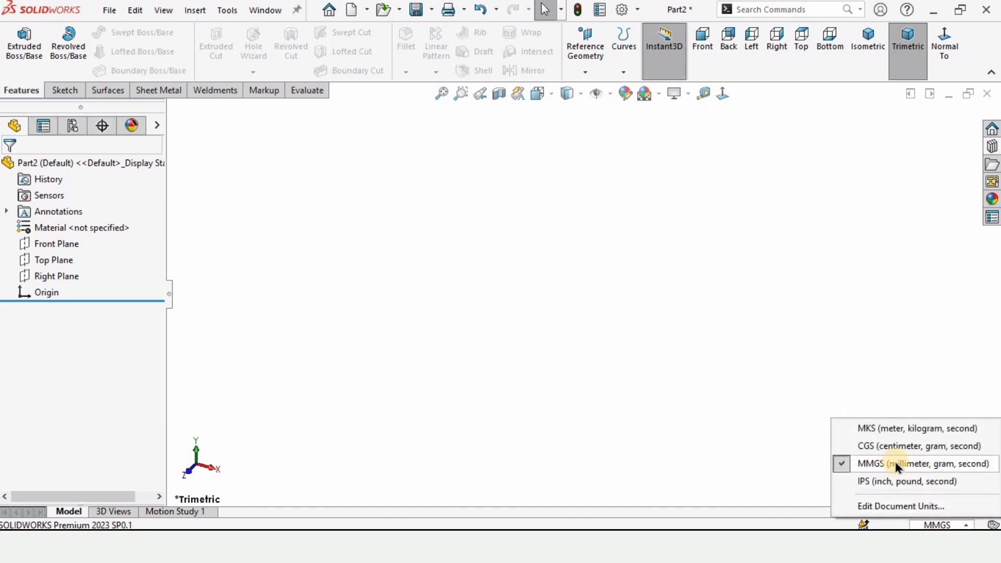
left_click(650, 432)
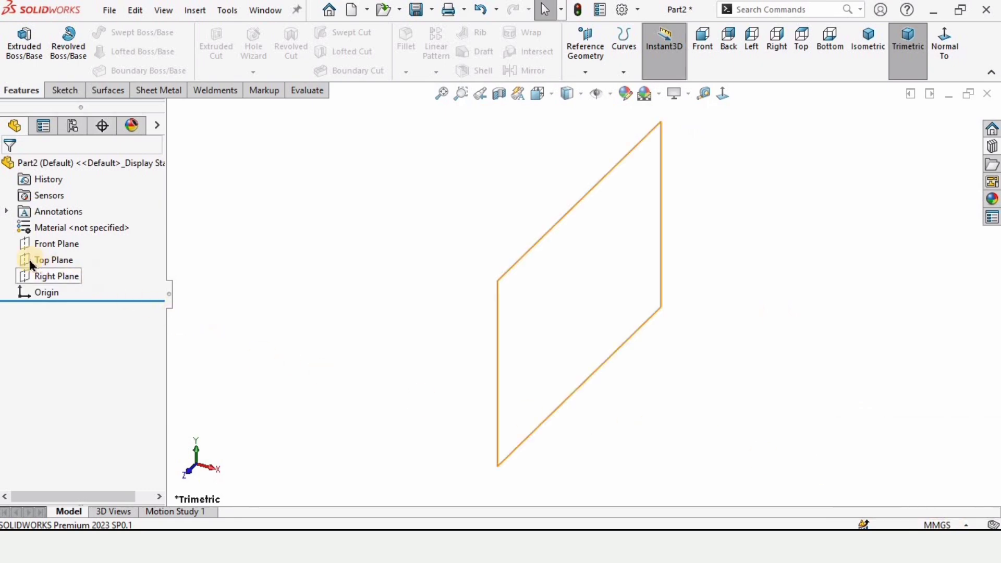
Step: Sketch a center rectangle about 191 mm wide on the Top Plane, centred on the origin
left_click(55, 264)
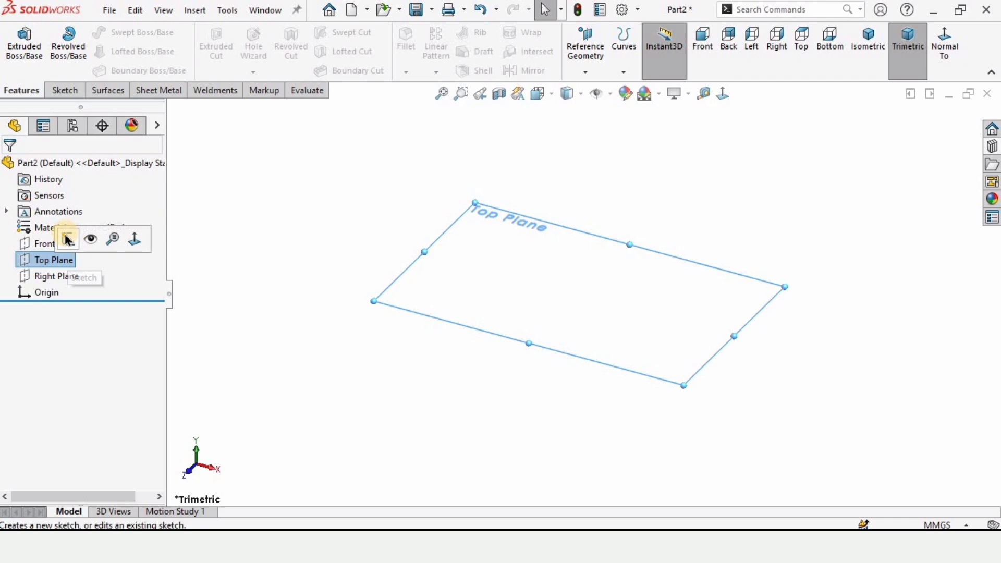
left_click(66, 240)
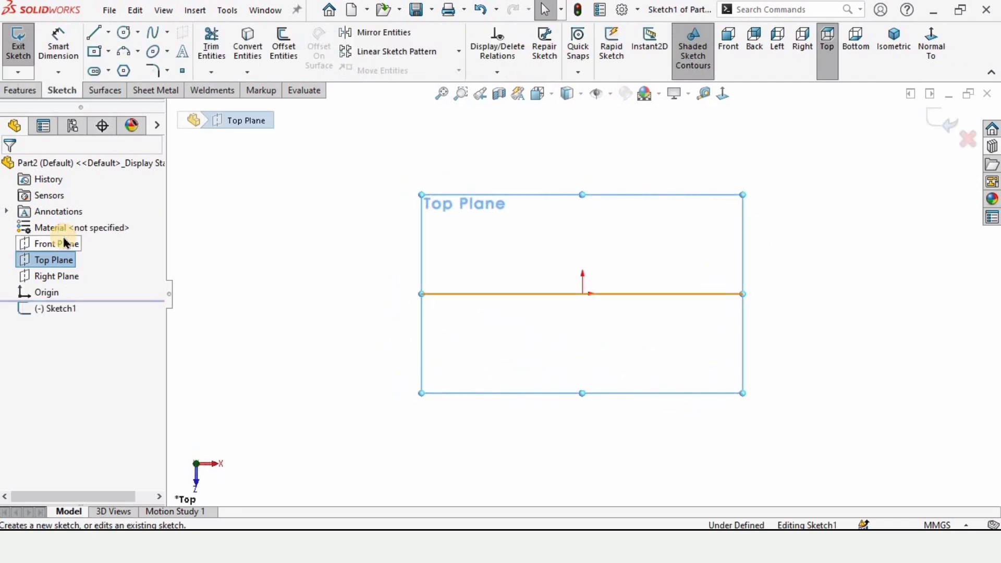
left_click(108, 52)
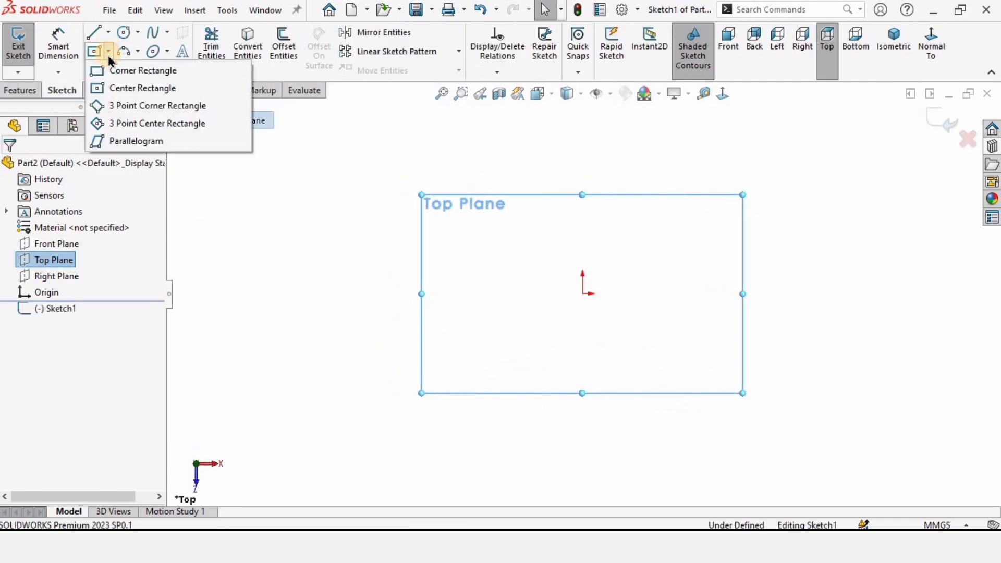
left_click(140, 90)
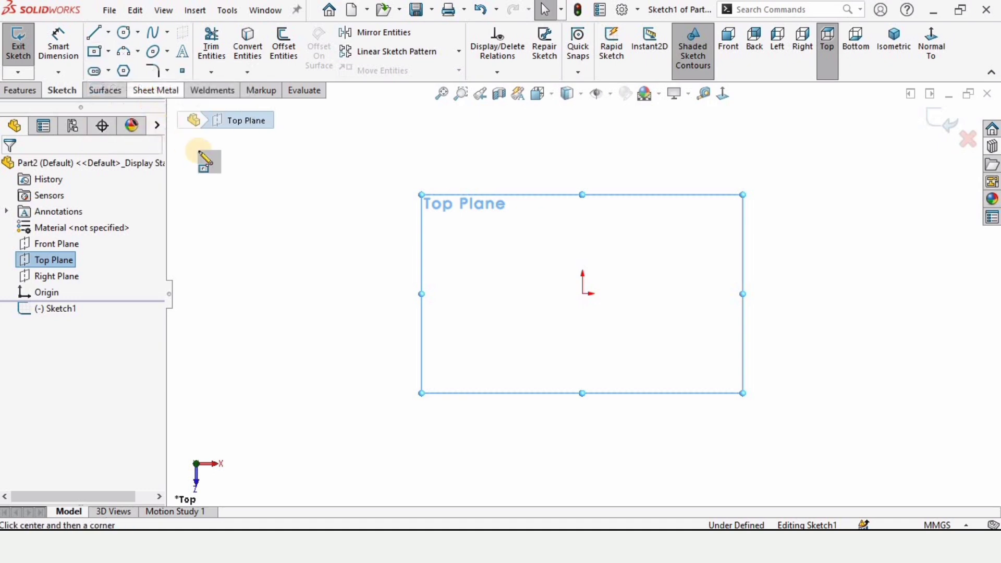
left_click(583, 294)
left_click(410, 195)
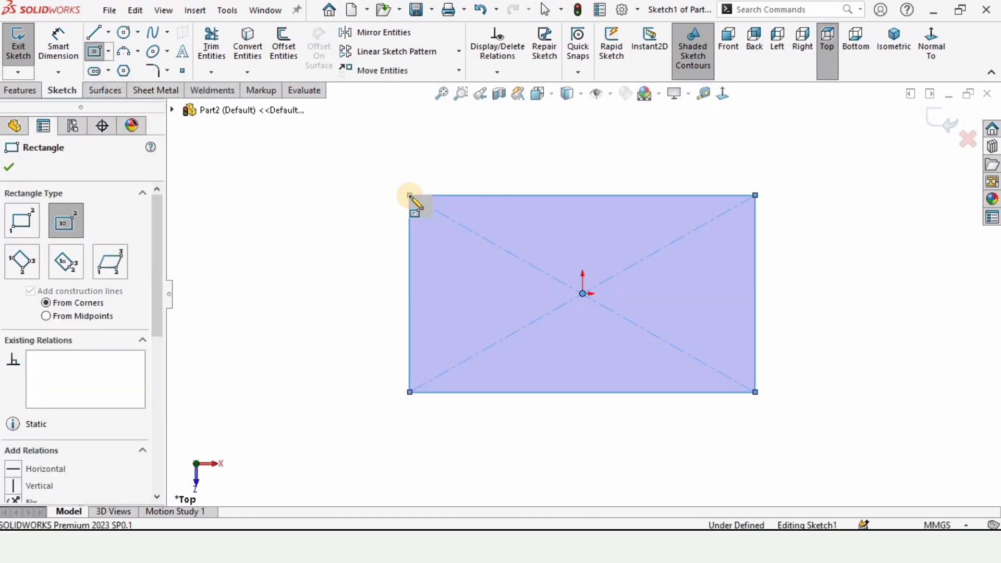
Step: Dimension the rectangle to 150 mm wide and 120 mm high
left_click(57, 50)
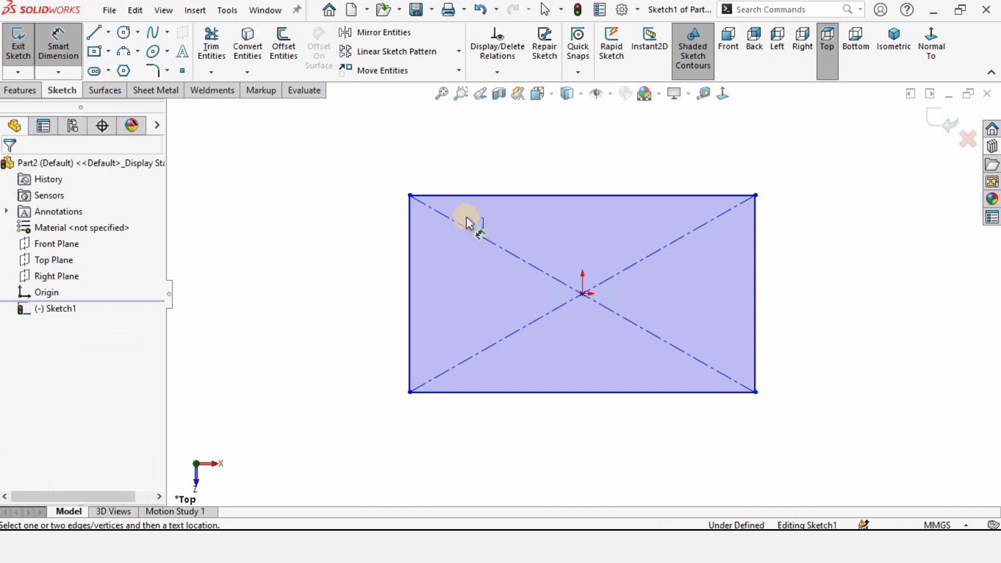
left_click(487, 194)
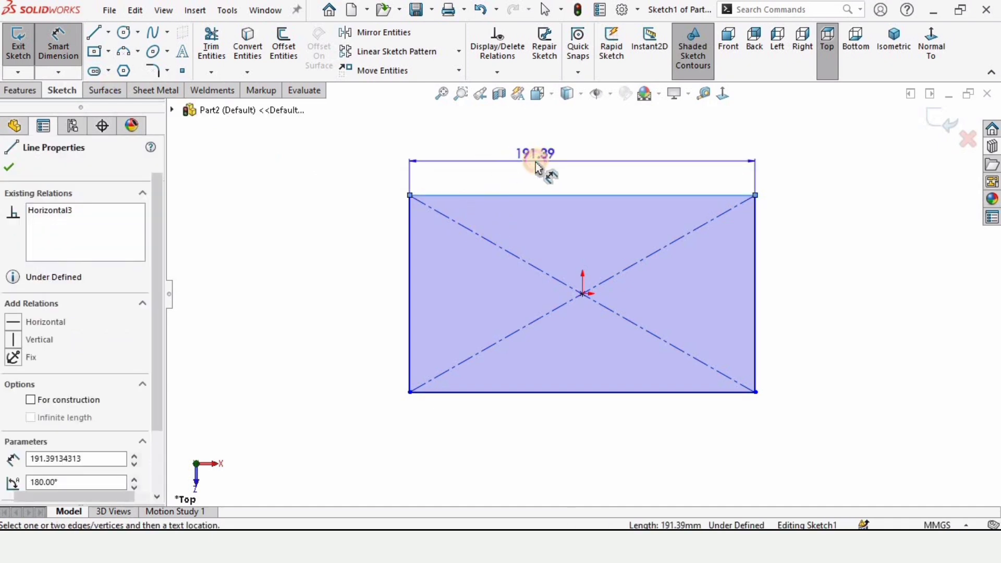
left_click(534, 165)
type("150")
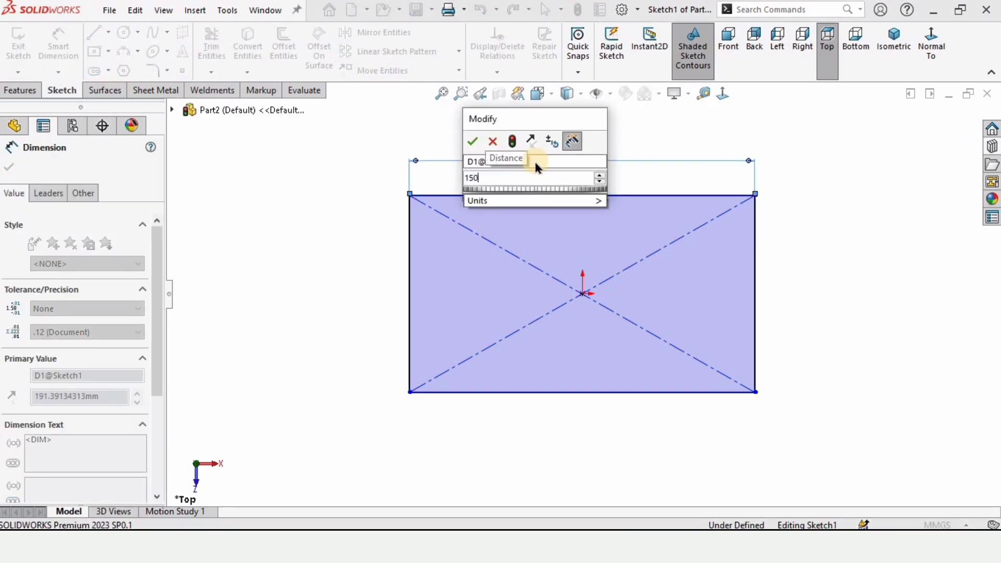
key("Return")
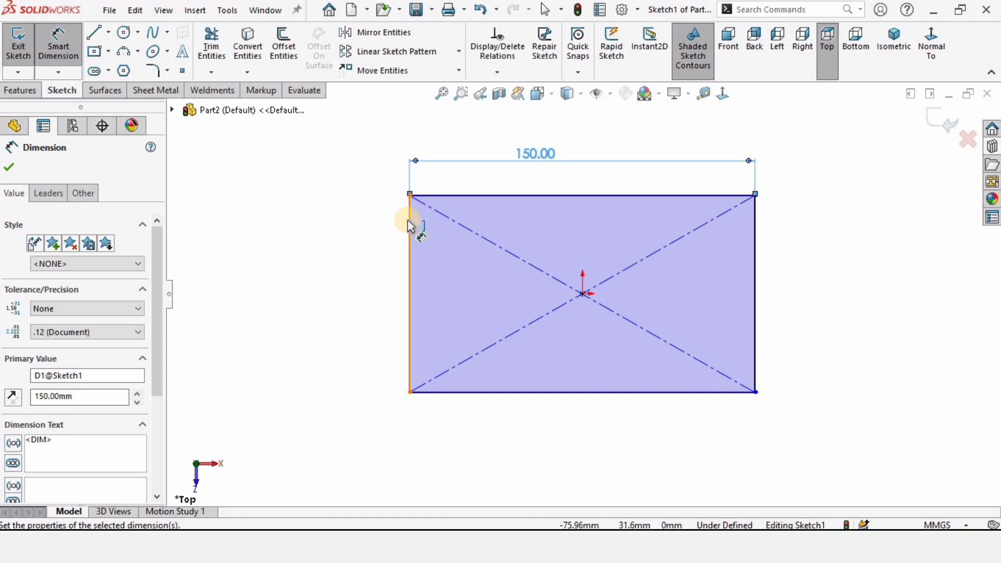
left_click(409, 219)
left_click(374, 252)
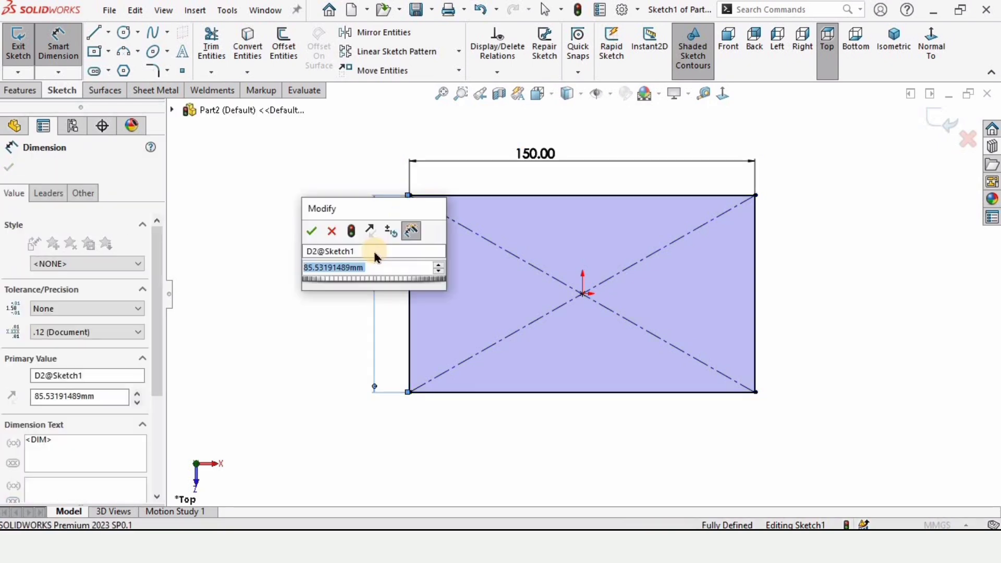
type("50")
key("Return")
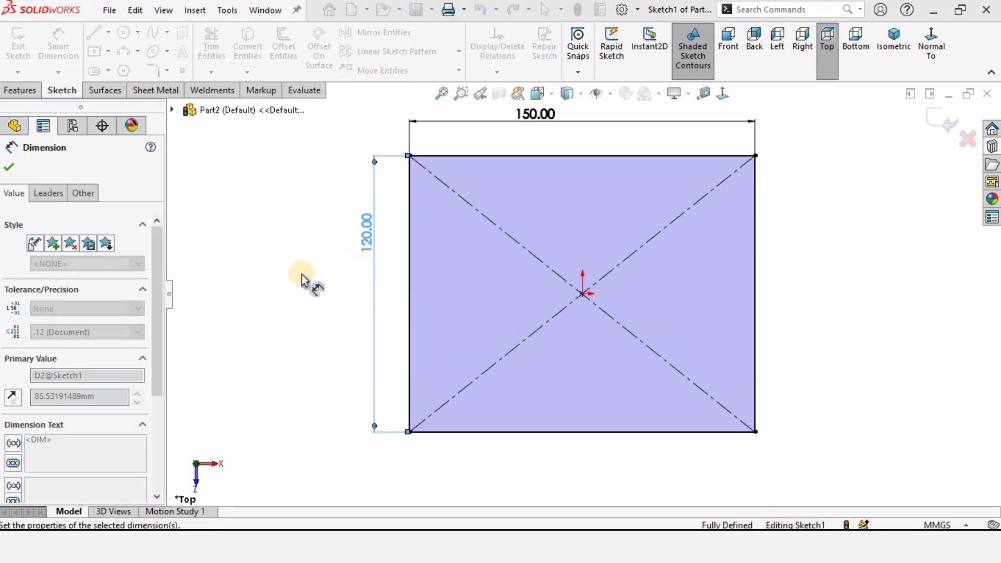
left_click(265, 251)
right_click(62, 94)
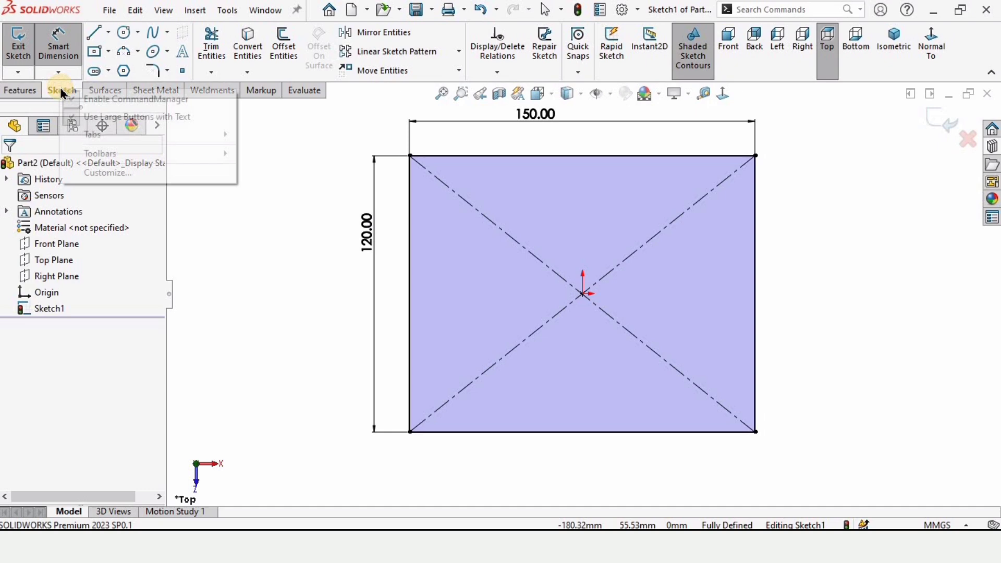
mouse_move(118, 136)
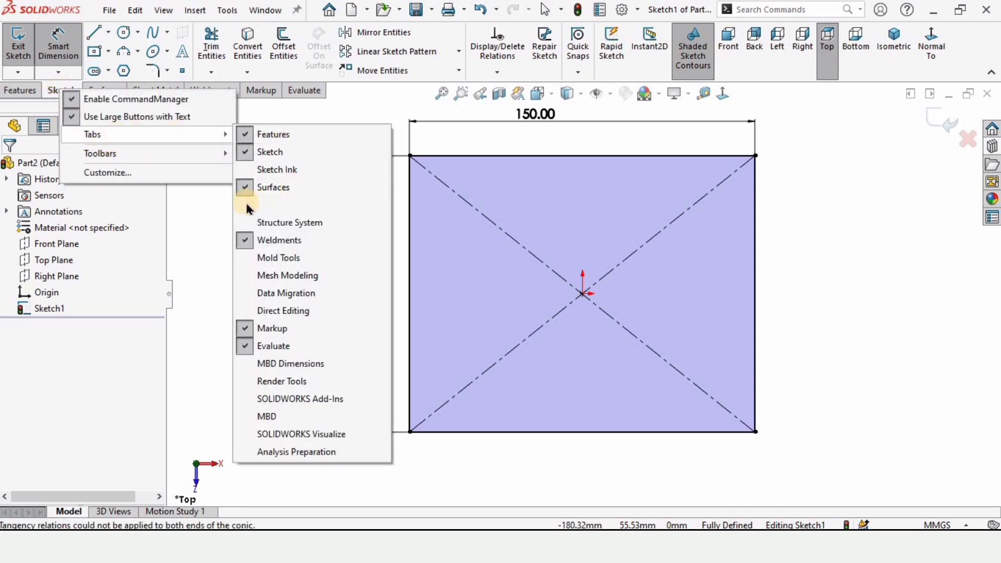
left_click(211, 208)
Step: Create a sheet metal base flange from the rectangle sketch with a thickness of 2.5 mm
left_click(155, 93)
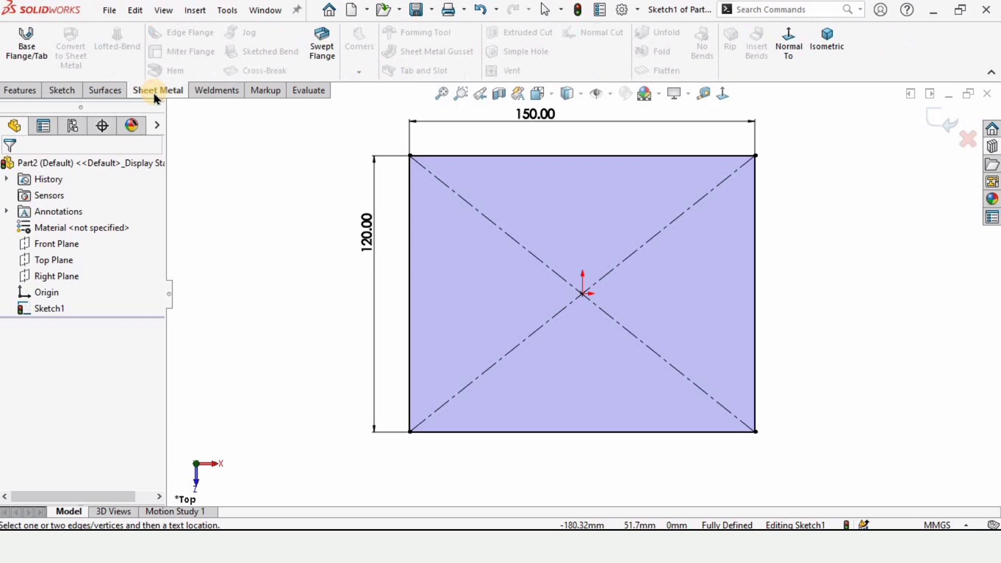
left_click(24, 53)
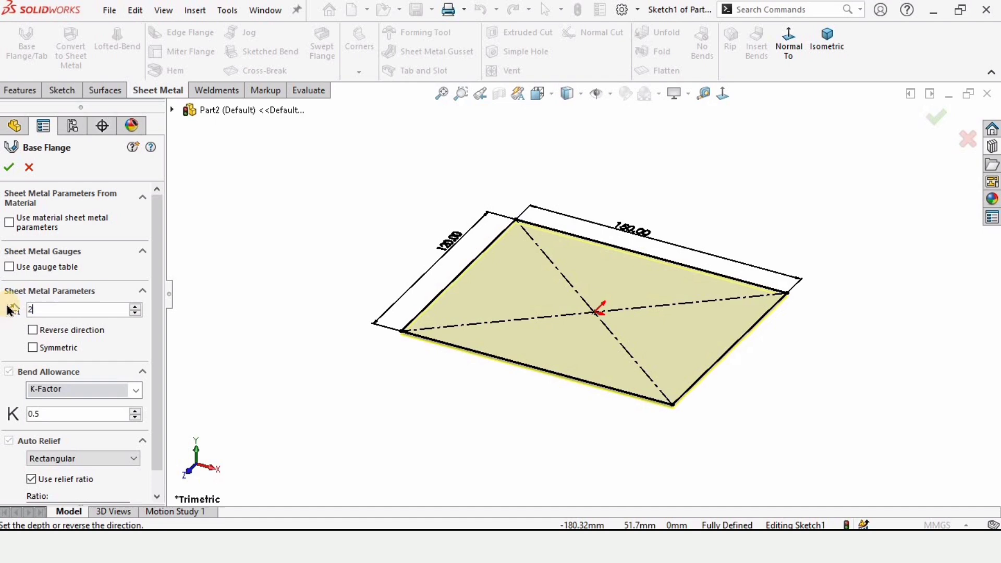
key("Return")
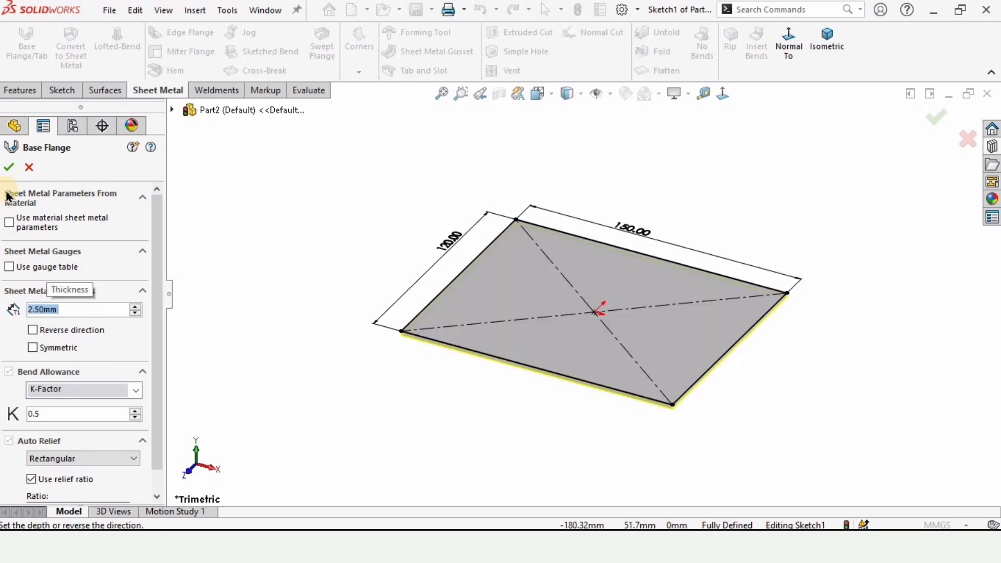
scroll(398, 342, "down", 6)
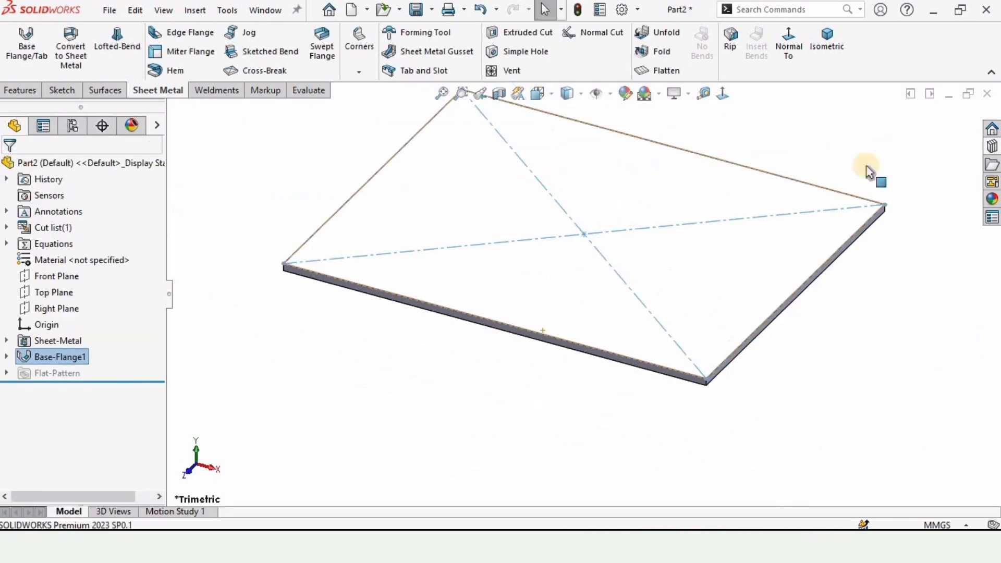
Step: Apply the matte steel appearance to the base flange plate
left_click(992, 198)
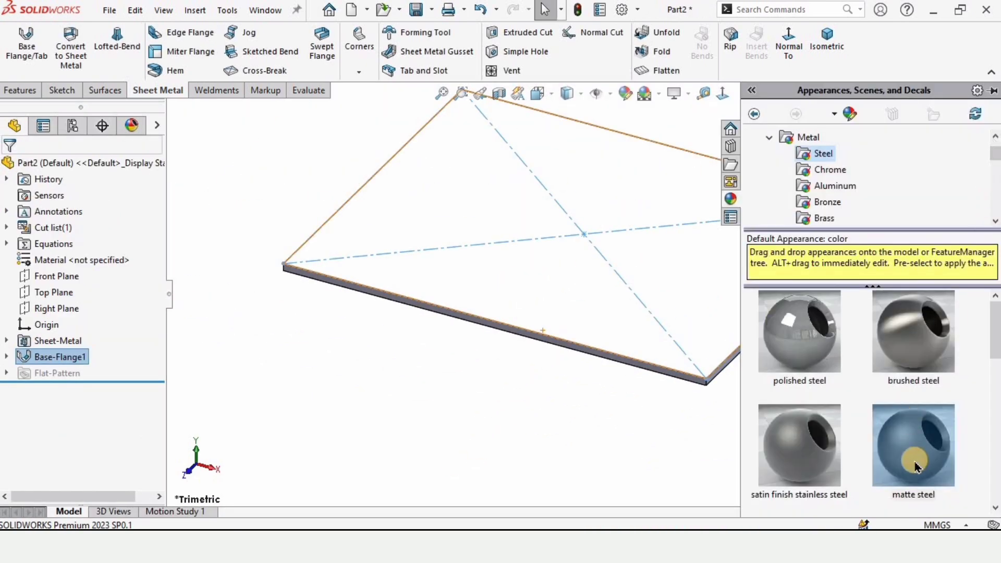
mouse_move(919, 461)
left_mouse_down()
mouse_move(537, 440)
mouse_move(497, 347)
mouse_move(498, 188)
left_mouse_up()
middle_click_drag(498, 188, 527, 232)
scroll(528, 233, "up", 2)
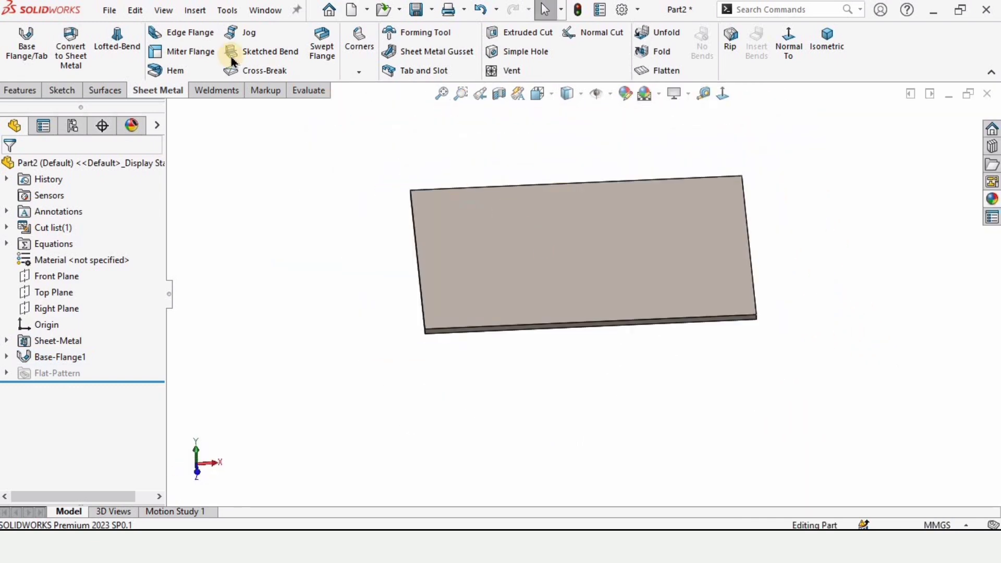
Step: Begin an upward 90-degree edge flange about 37 mm long on both 120 mm edges of the base plate
left_click(188, 43)
middle_click_drag(462, 289, 423, 261)
scroll(422, 261, "down", 3)
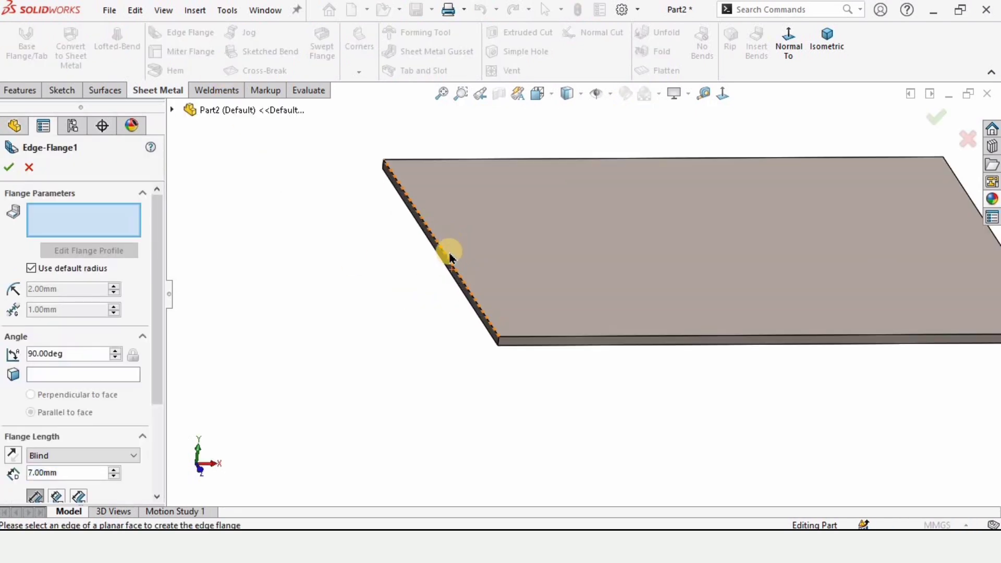
left_click(447, 263)
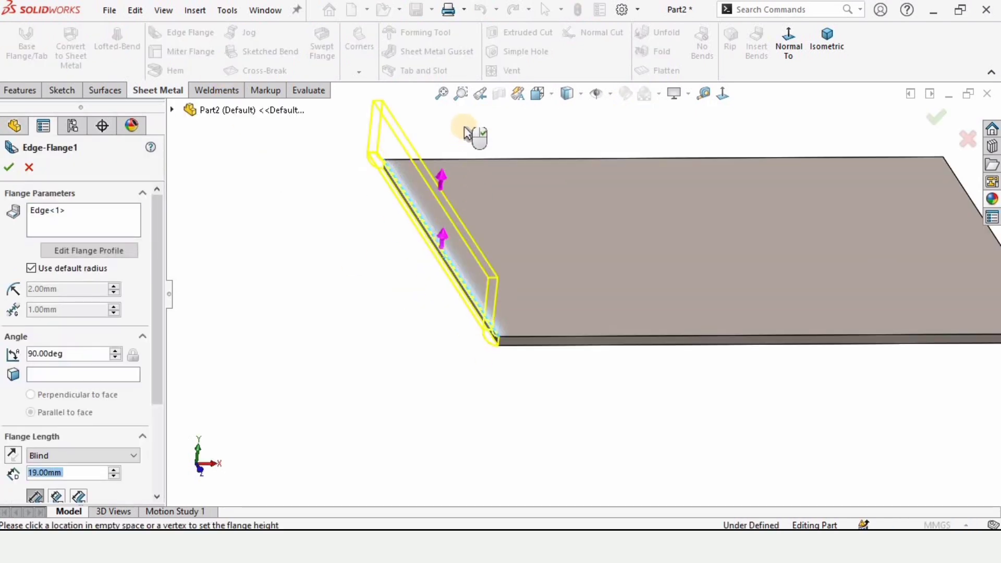
scroll(477, 141, "up", 2)
left_click(592, 206)
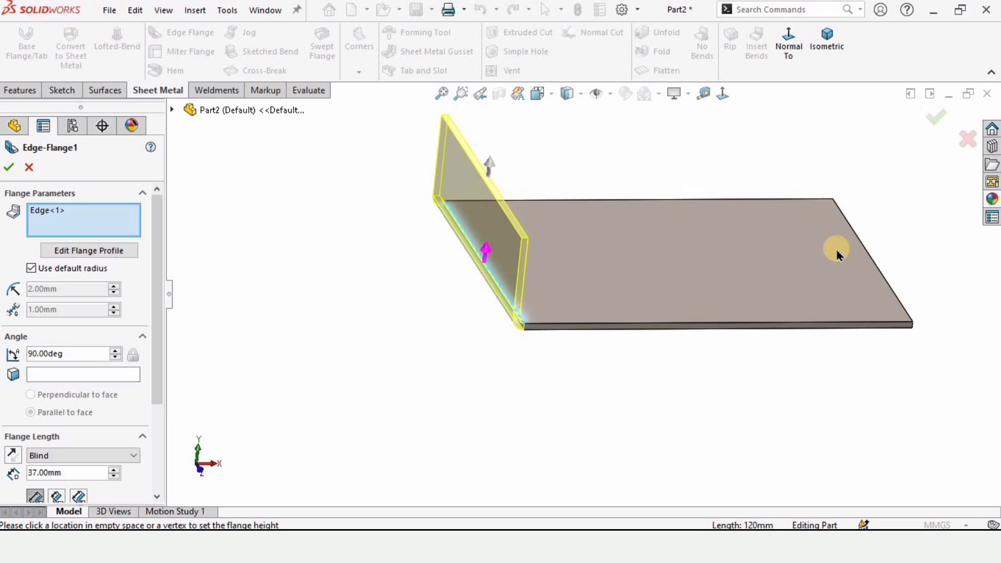
left_click(876, 267)
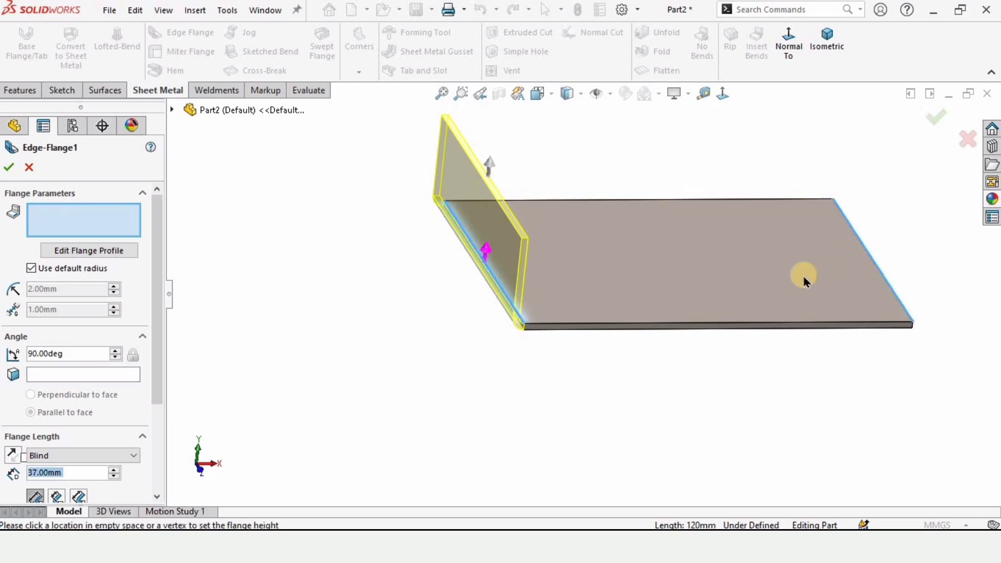
Step: Set the edge flange length to 35 mm and its position to Material Outside, and create both flanges
left_click_drag(159, 351, 133, 459)
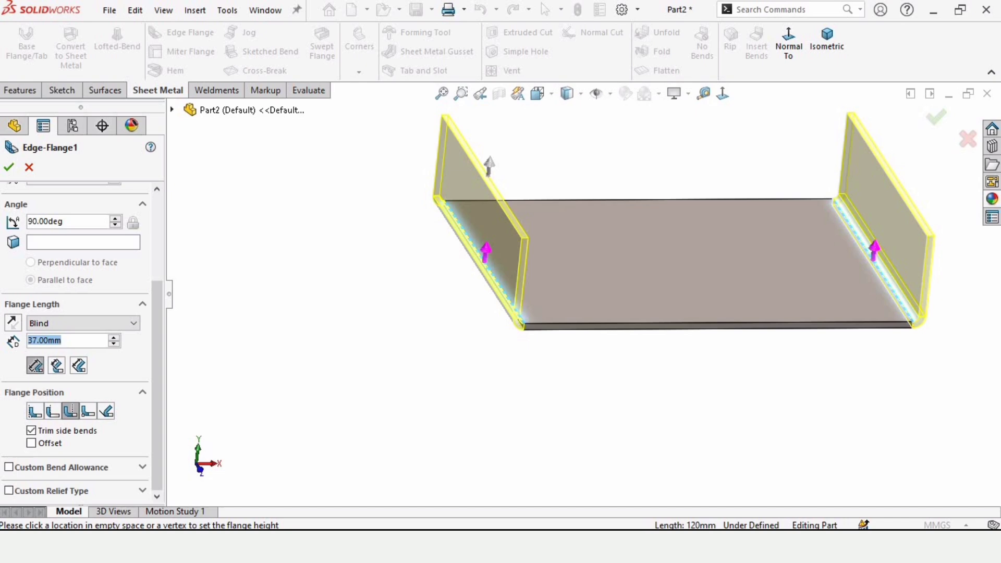
type("35")
key("Return")
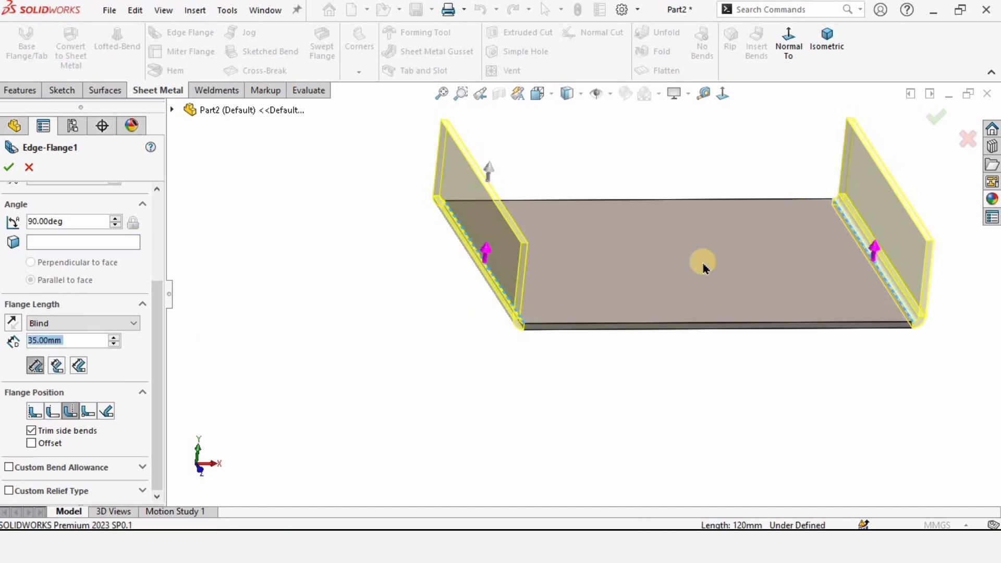
middle_click_drag(704, 245, 579, 219)
scroll(483, 275, "down", 6)
middle_click_drag(503, 282, 434, 336)
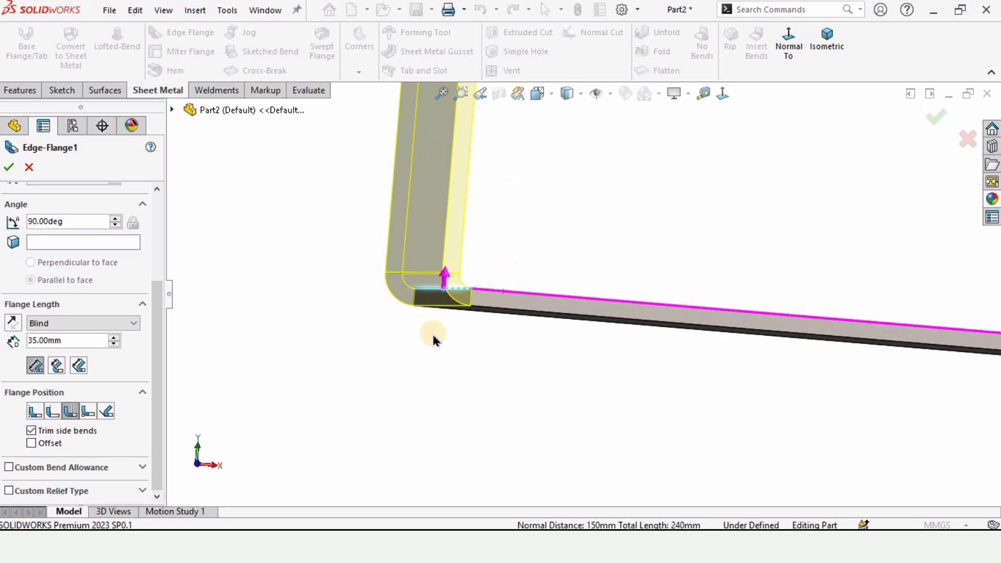
left_click(36, 412)
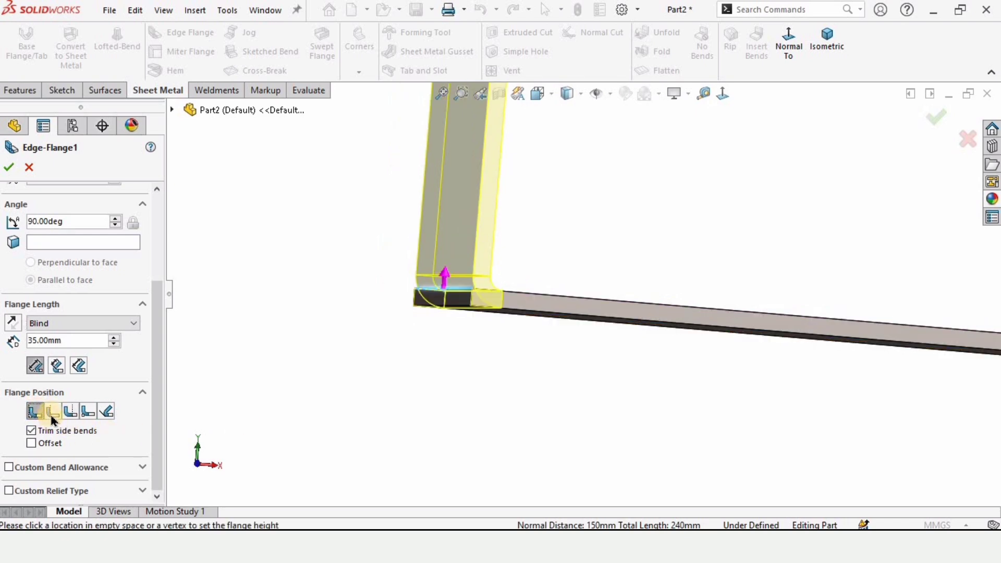
left_click(52, 418)
mouse_move(538, 320)
middle_mouse_down()
mouse_move(517, 321)
mouse_move(540, 319)
middle_mouse_up()
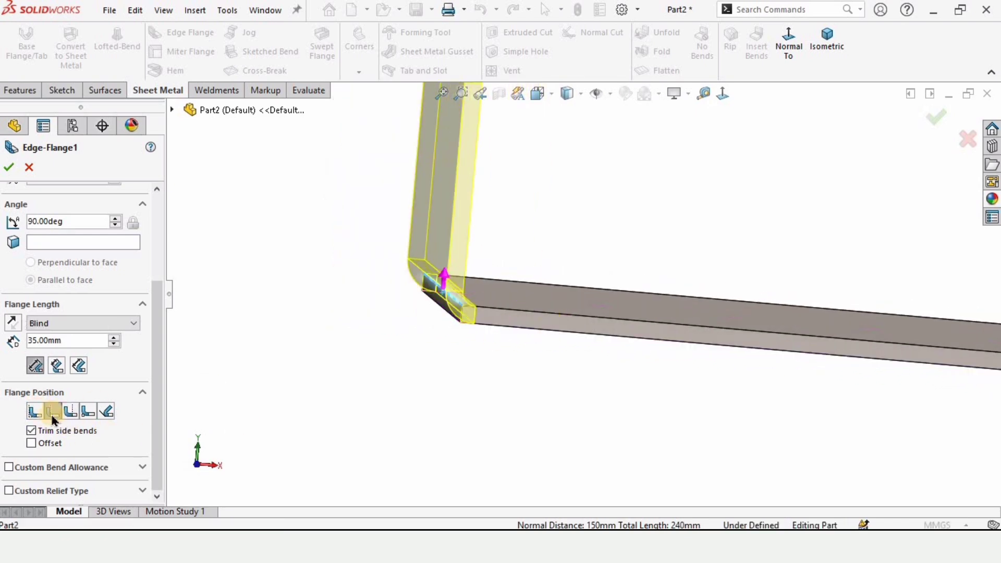
left_click(8, 167)
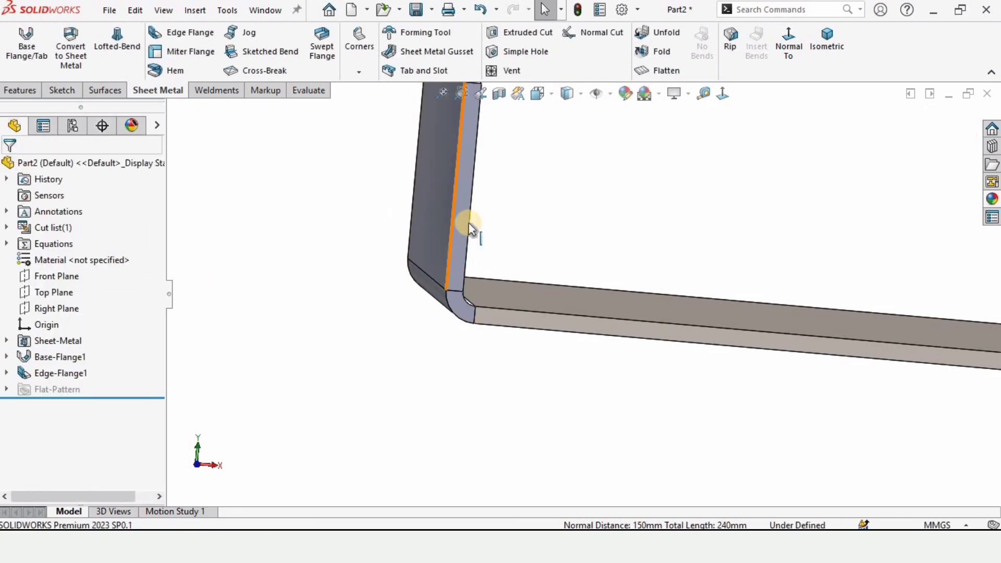
Step: Apply the matte steel appearance to the two upright edge flanges
scroll(469, 223, "up", 3)
middle_click_drag(483, 230, 457, 239)
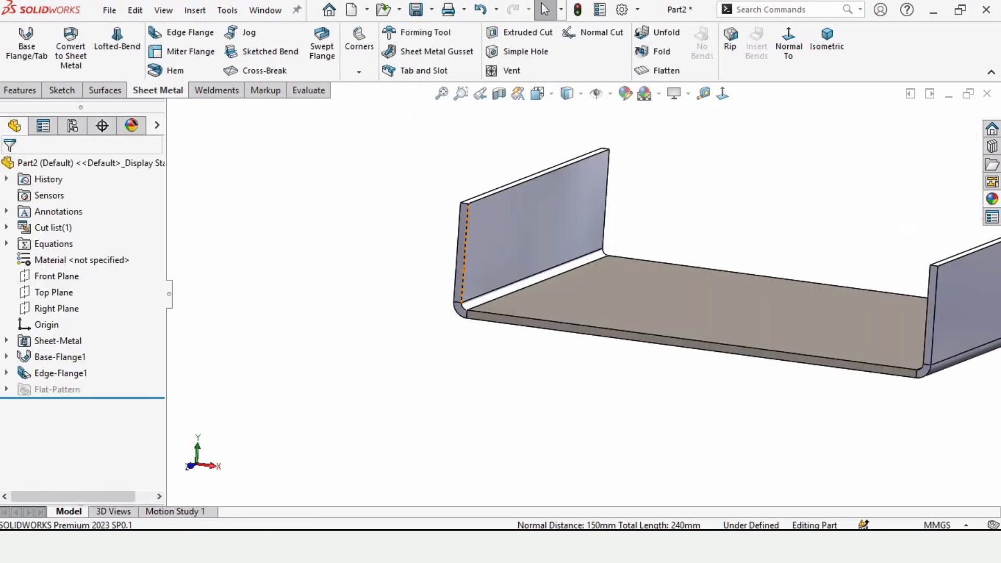
left_click(979, 256, "ctrl")
left_click(992, 198)
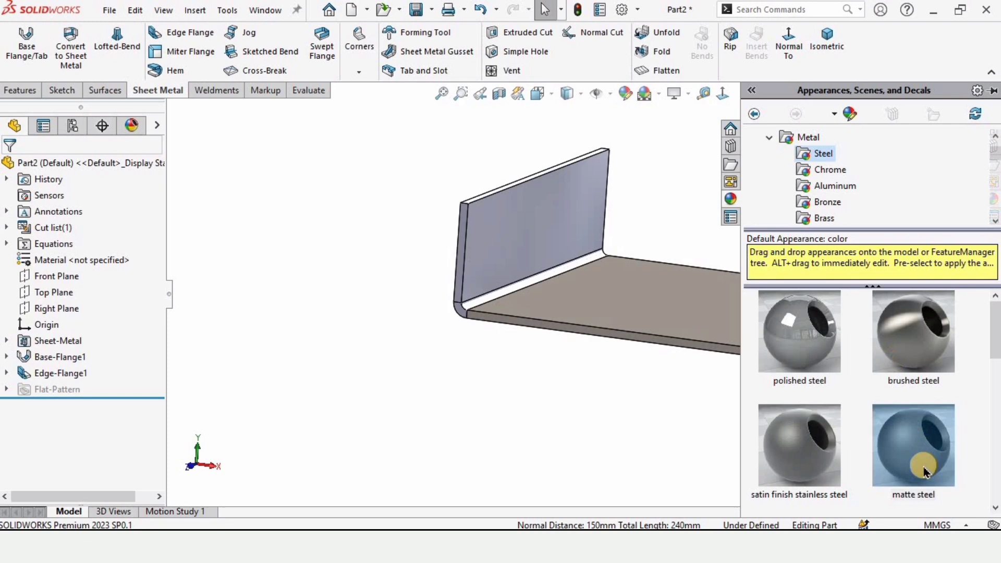
left_click(914, 446)
left_click(347, 135)
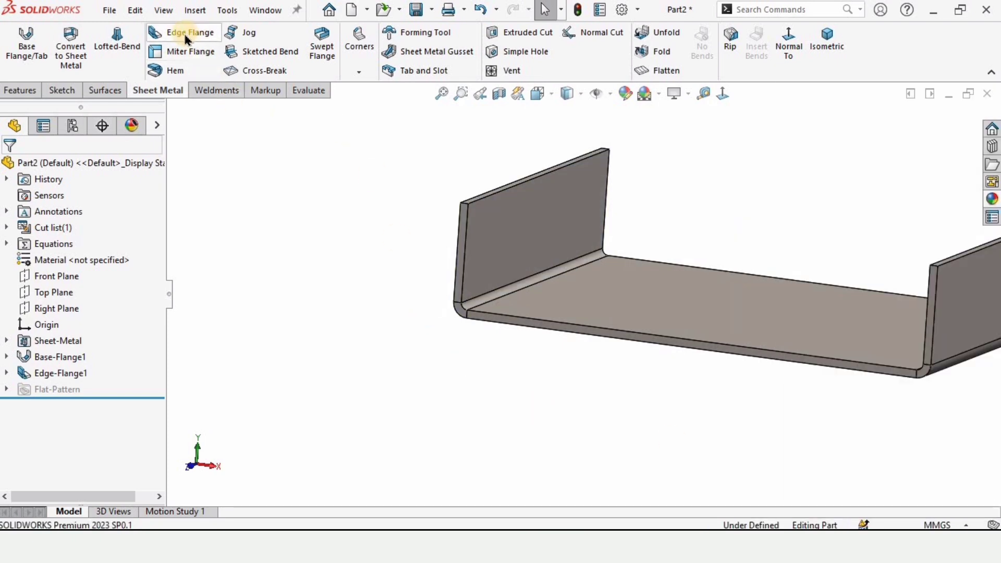
Step: Begin an outward 90-degree edge flange about 33 mm long on the upper edges of both upright flanges
scroll(548, 184, "down", 5)
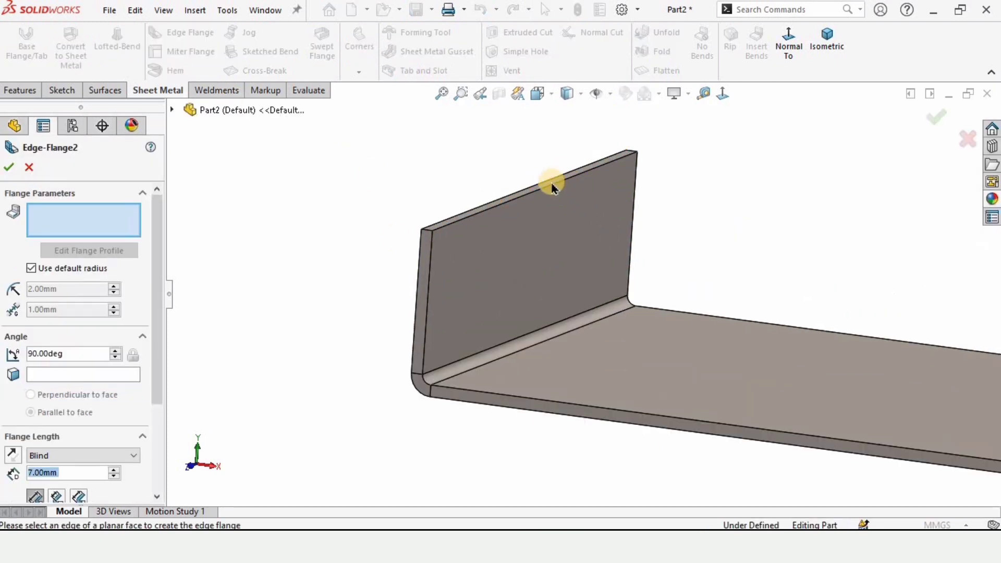
left_click(524, 214)
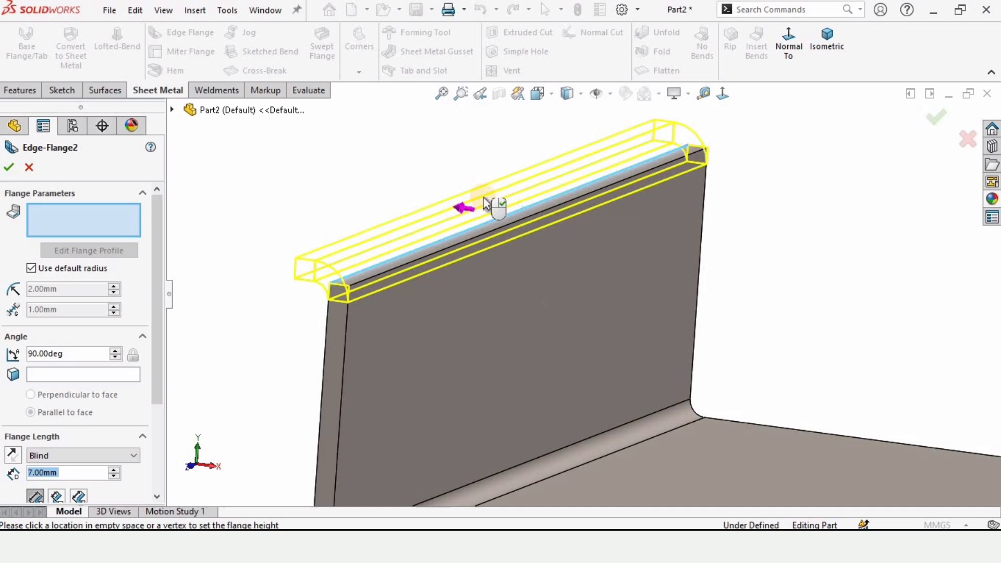
scroll(414, 239, "up", 3)
scroll(878, 327, "up", 3)
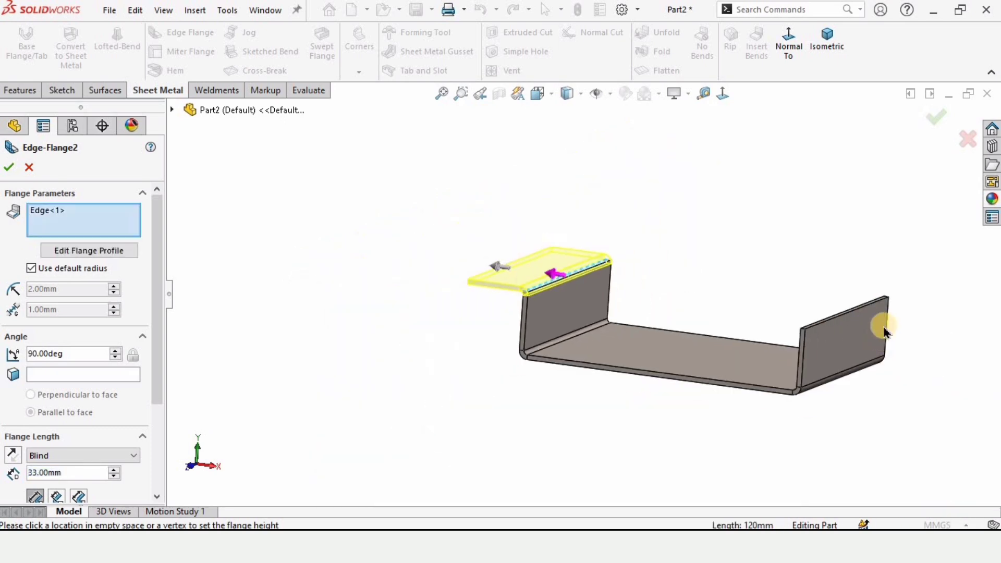
scroll(758, 316, "down", 3)
left_click(768, 296)
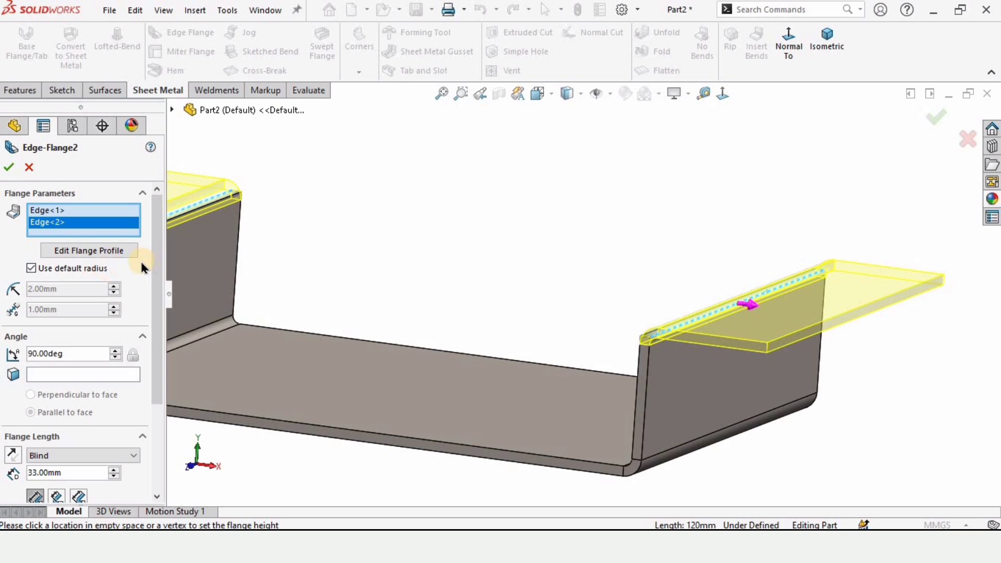
Step: Set the outward flanges' length to 40 mm and their position to Bend Outside, and create both flanges
left_click_drag(156, 284, 157, 353)
double_click(78, 340)
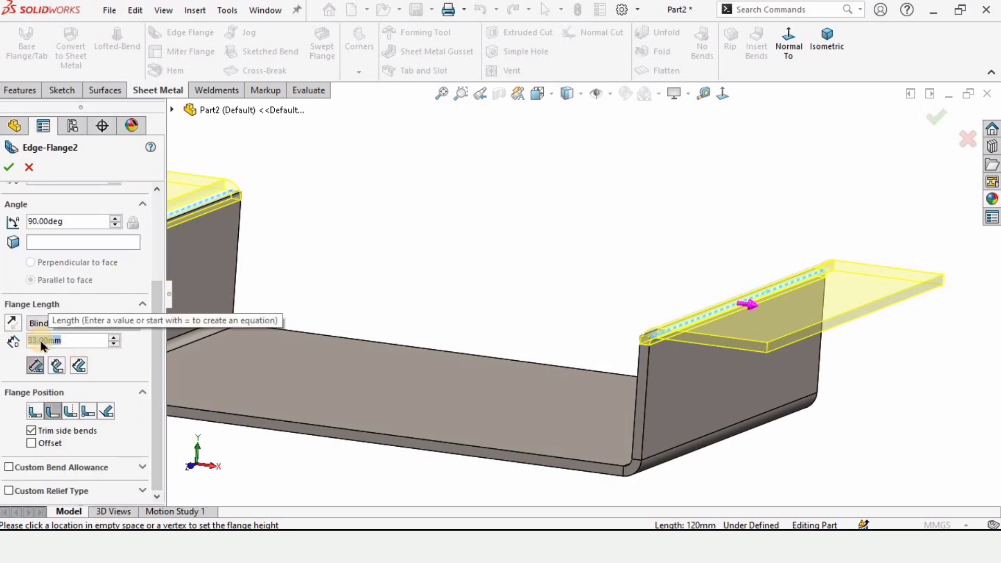
type("40")
key("Return")
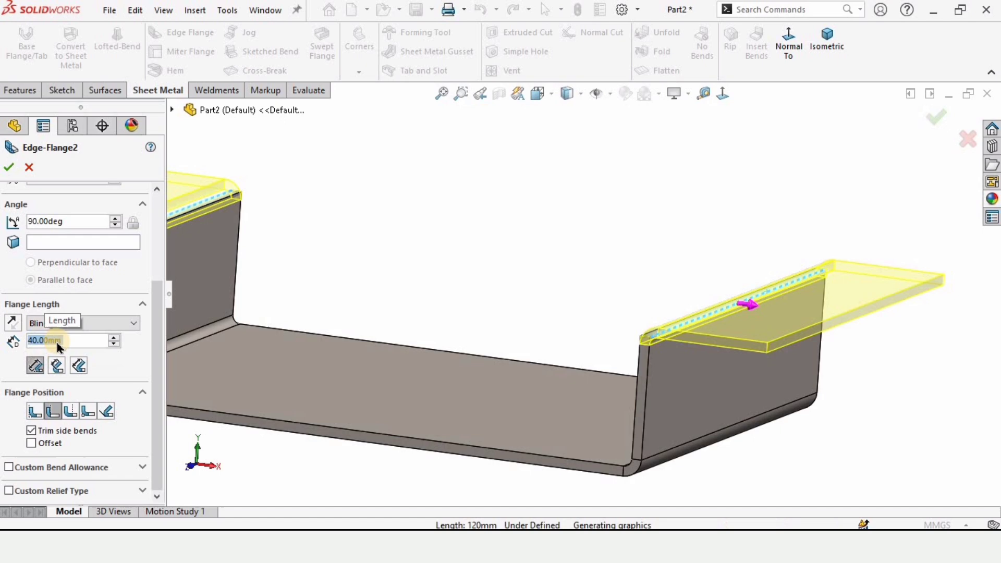
middle_click_drag(343, 277, 351, 368)
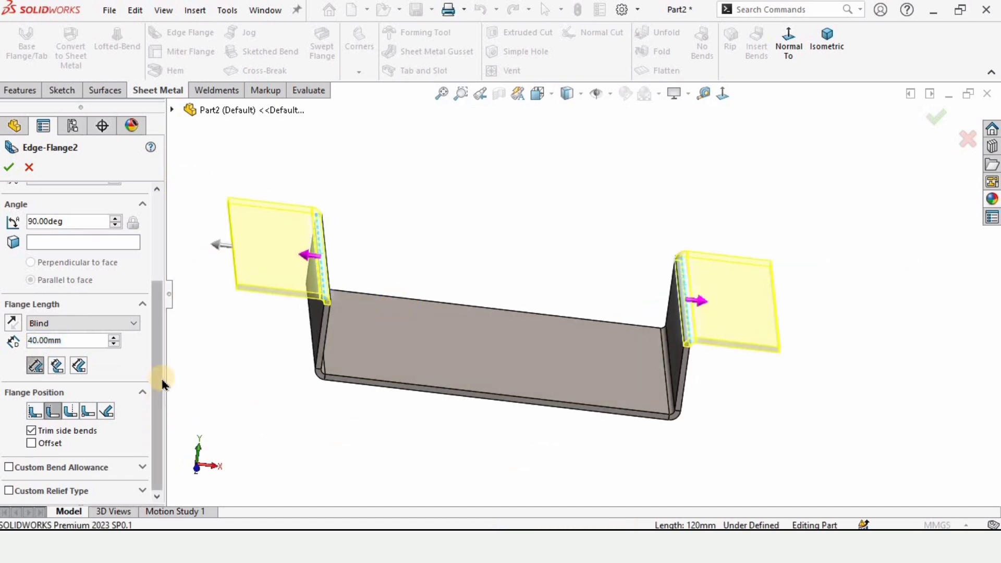
scroll(308, 346, "down", 6)
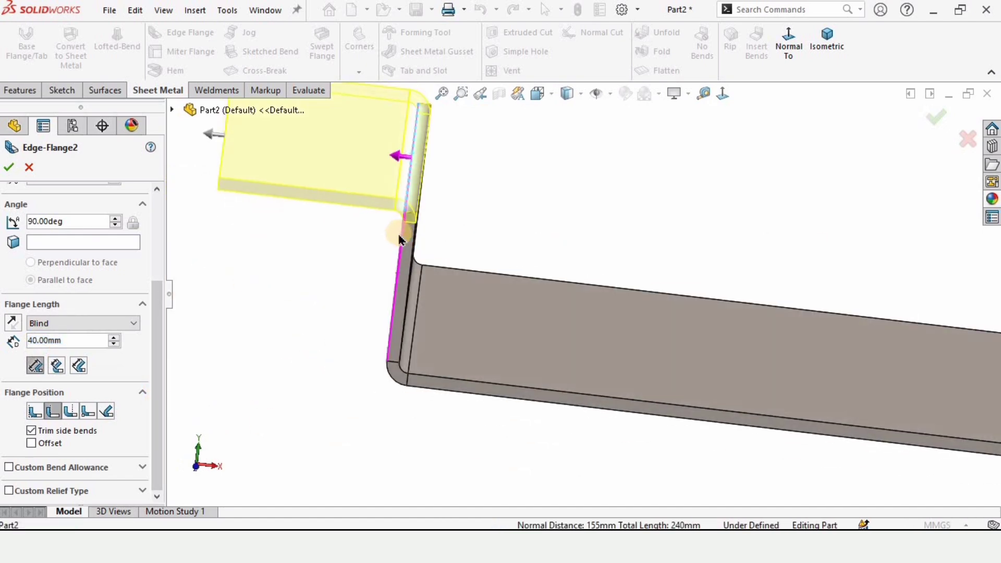
left_click(71, 412)
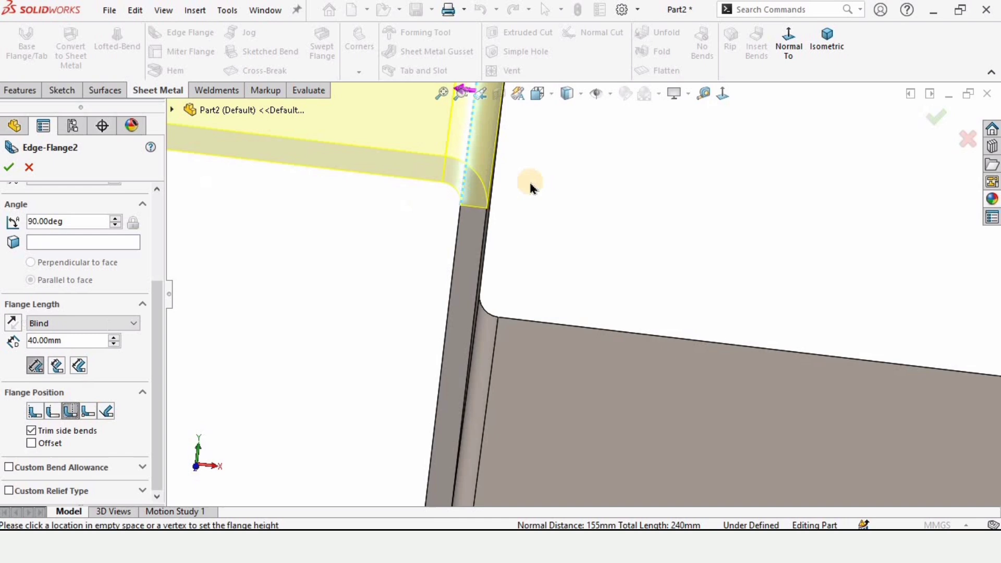
left_click(8, 168)
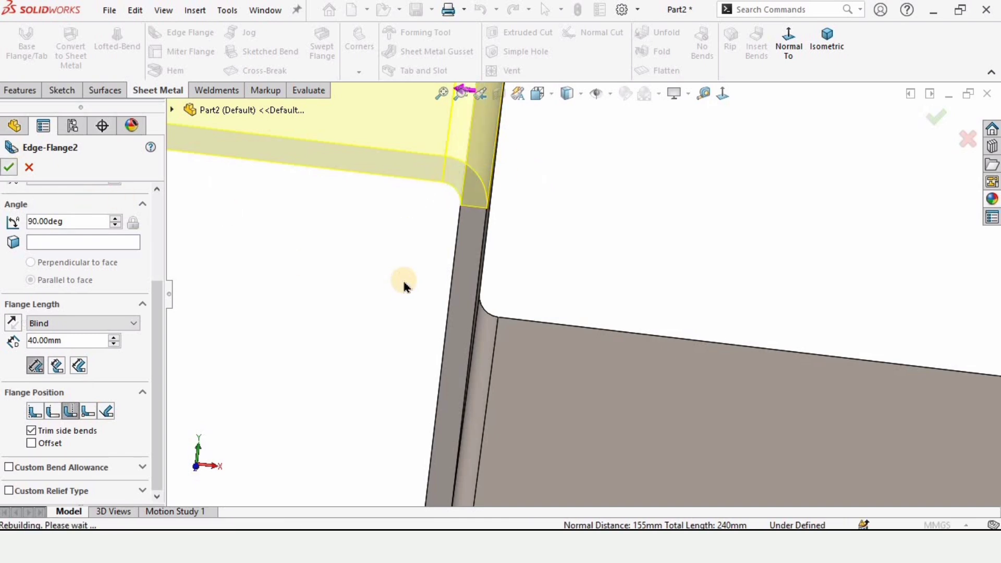
Step: Turn the part to show the base plate's outer face and open the embosses forming tools in the Design Library
scroll(404, 282, "up", 5)
middle_click_drag(571, 313, 681, 286)
scroll(688, 283, "down", 3)
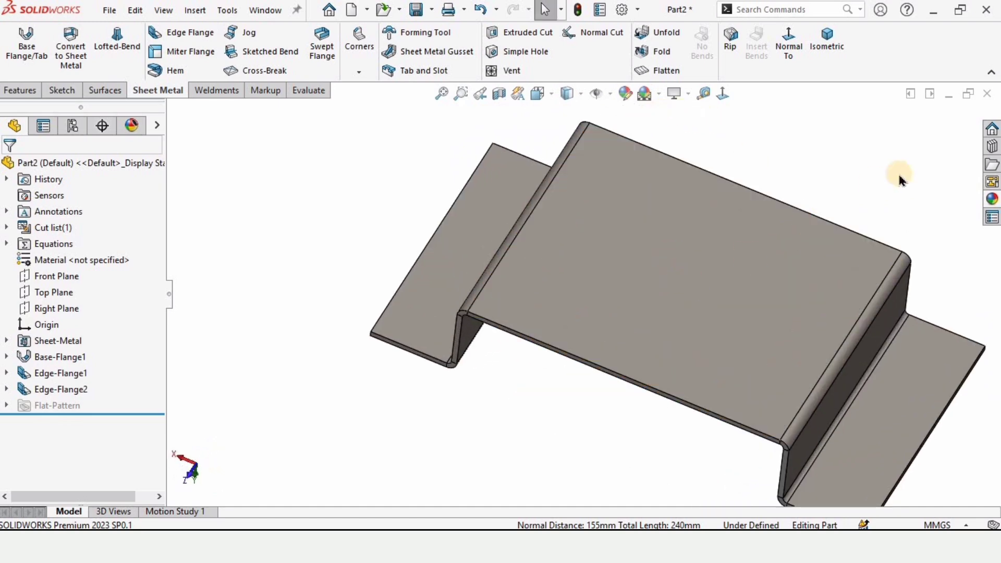
left_click(993, 146)
left_click(754, 138)
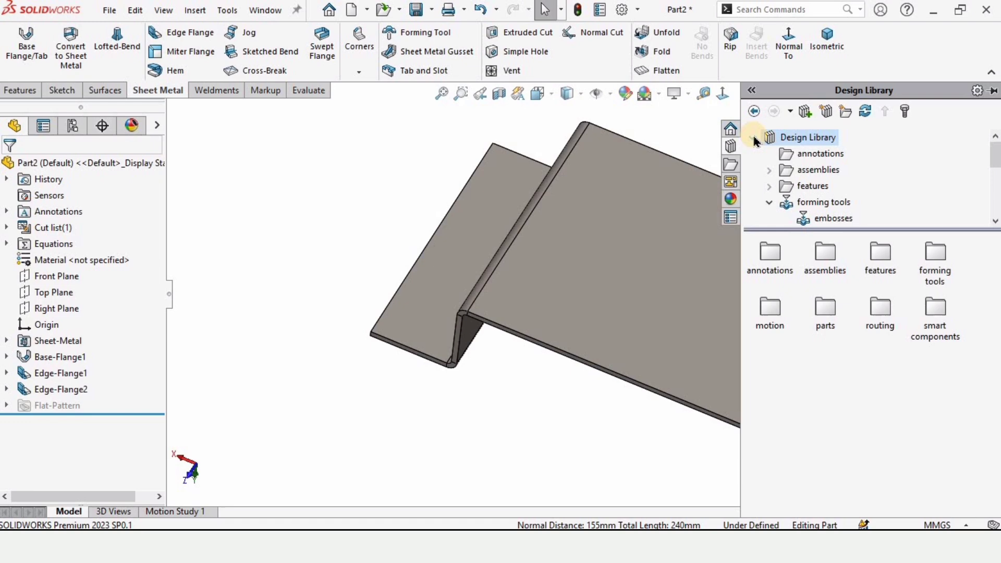
left_click(770, 203)
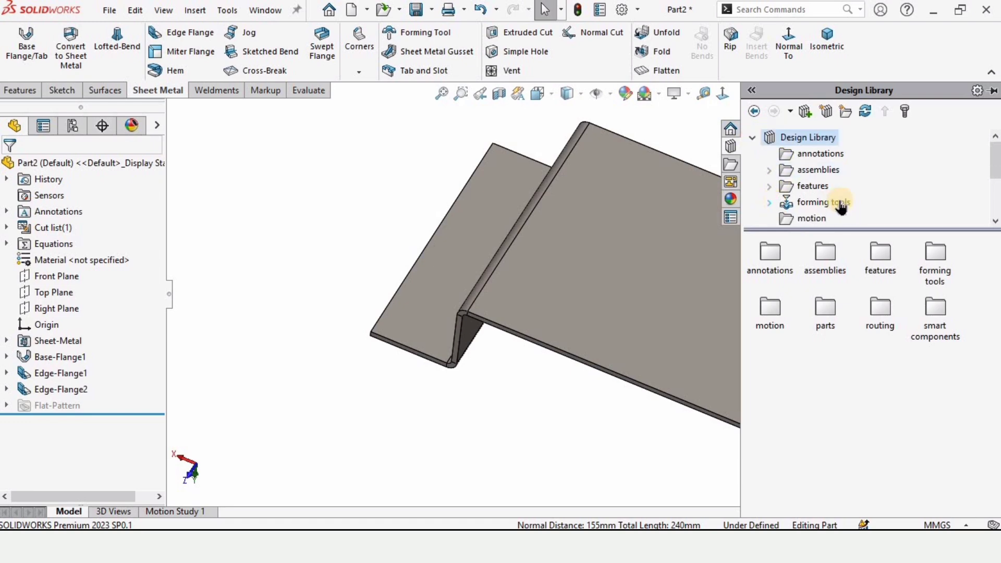
left_click(770, 202)
scroll(829, 167, "down", 1)
scroll(841, 166, "up", 1)
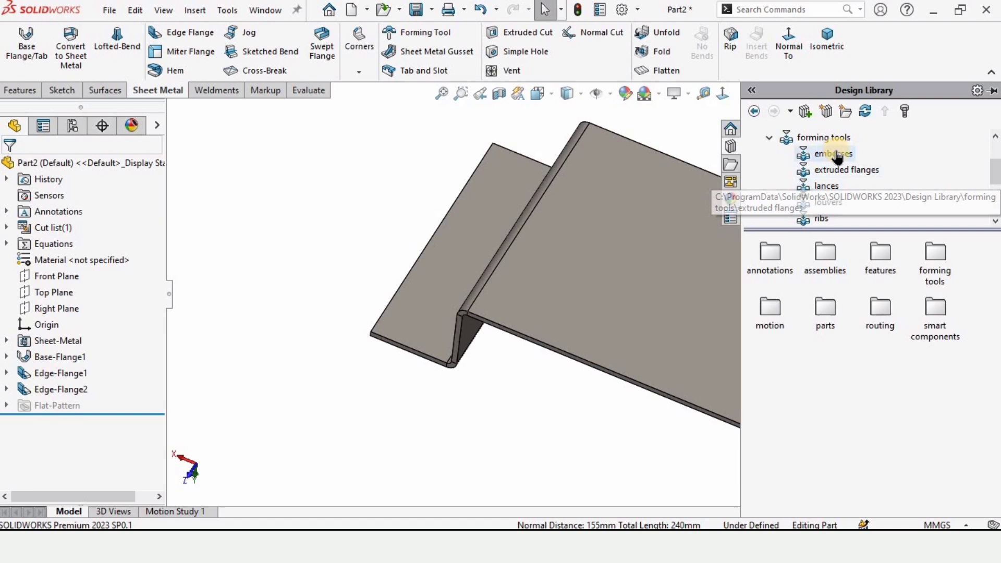
left_click(842, 158)
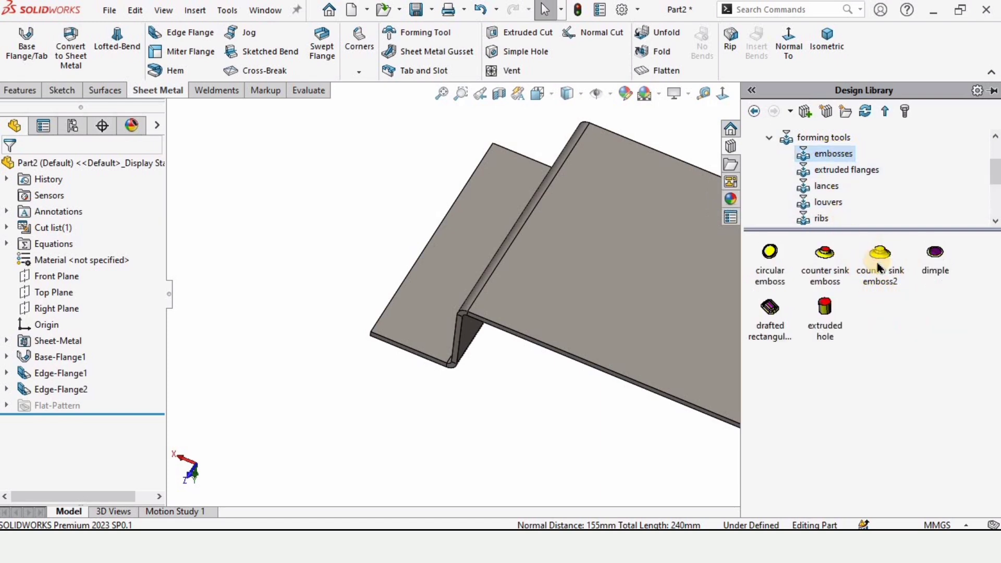
Step: Insert the counter sink emboss2 forming tool near one corner of the base plate's outer face and flip the tool
mouse_move(884, 263)
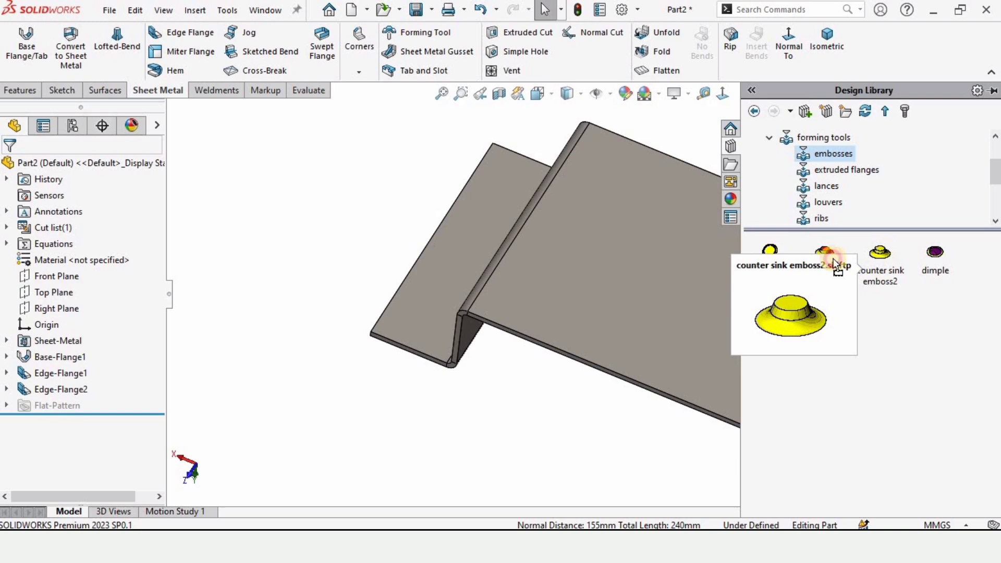
left_click_drag(833, 260, 618, 184)
scroll(618, 187, "down", 4)
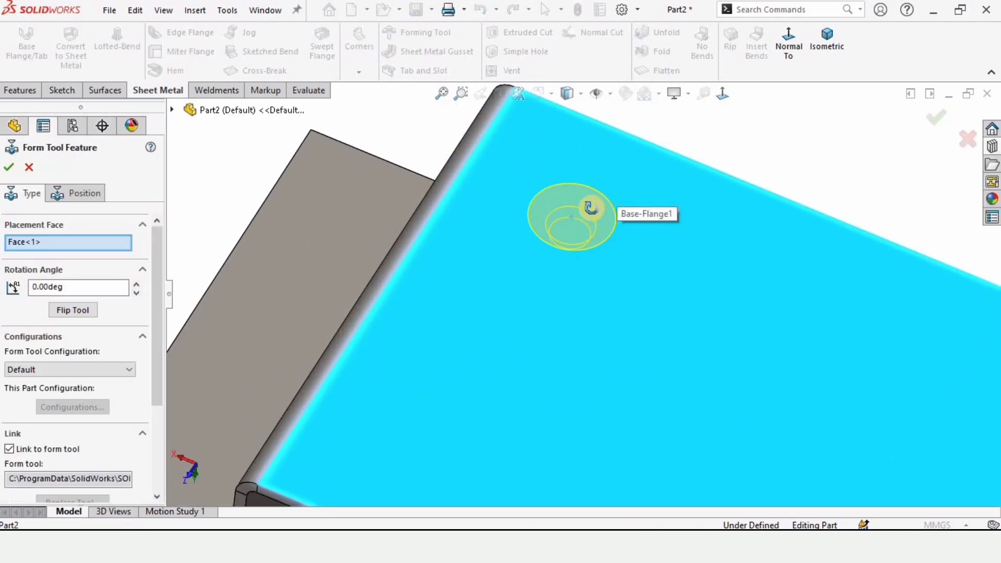
middle_click_drag(591, 209, 559, 246)
left_click(70, 310)
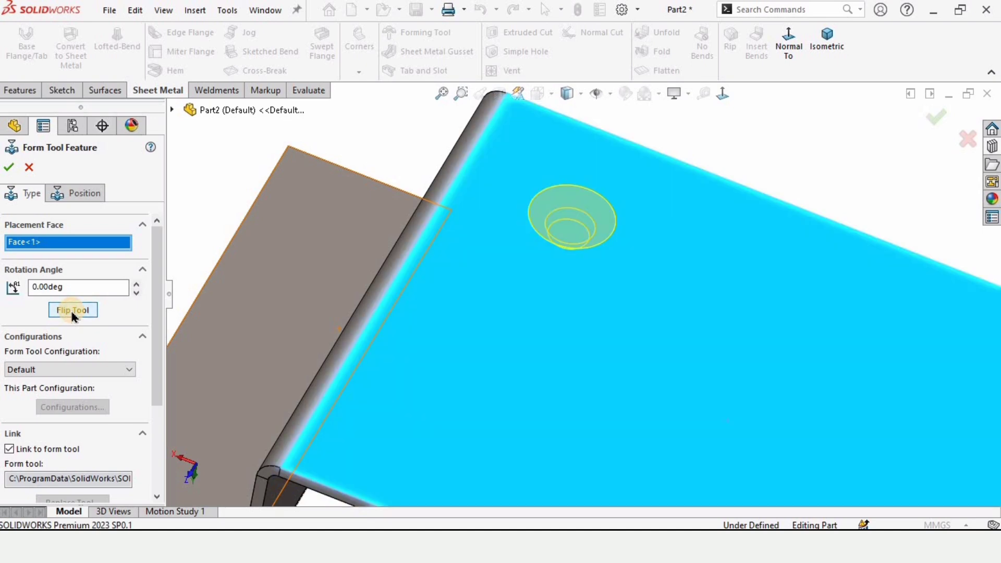
Step: Add two more emboss positions in a vertical line below the first one on the base plate
left_click(83, 194)
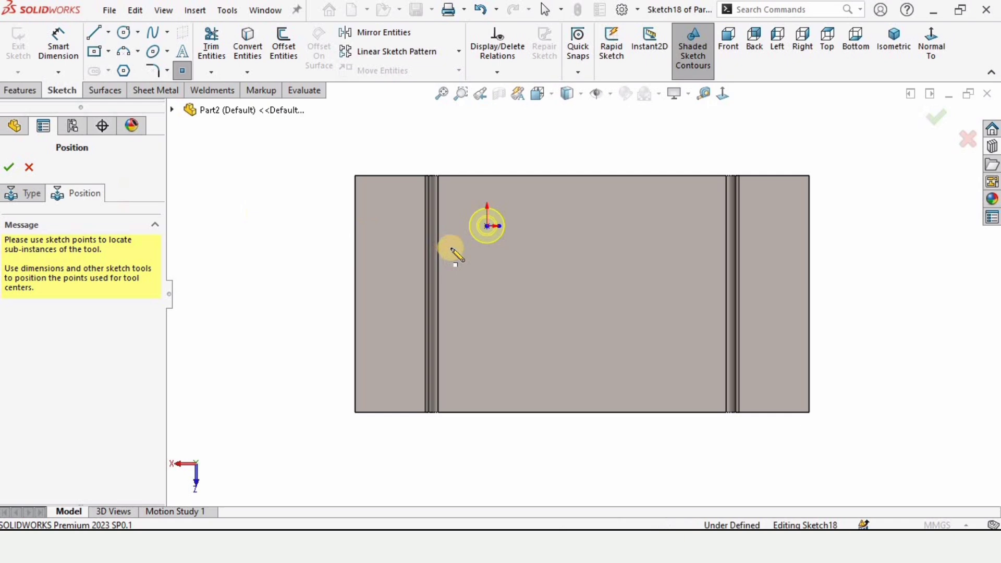
scroll(506, 245, "down", 2)
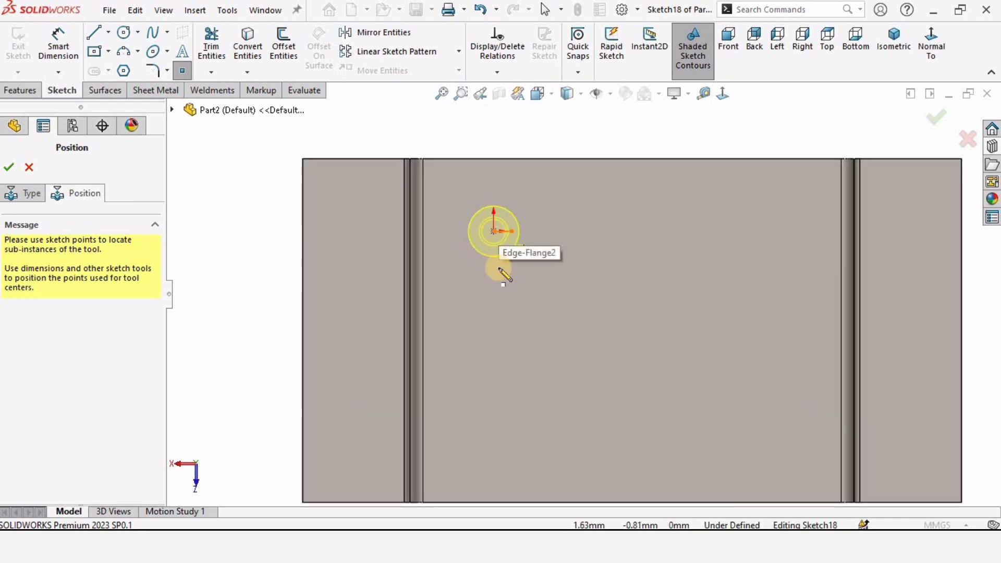
left_click(494, 351)
scroll(492, 425, "down", 1)
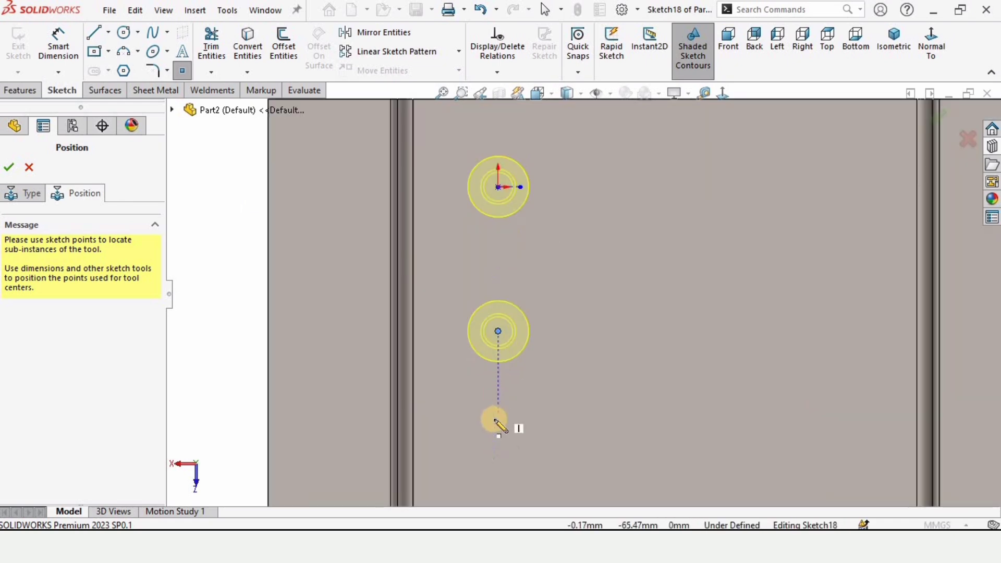
scroll(495, 424, "up", 2)
left_click(533, 391)
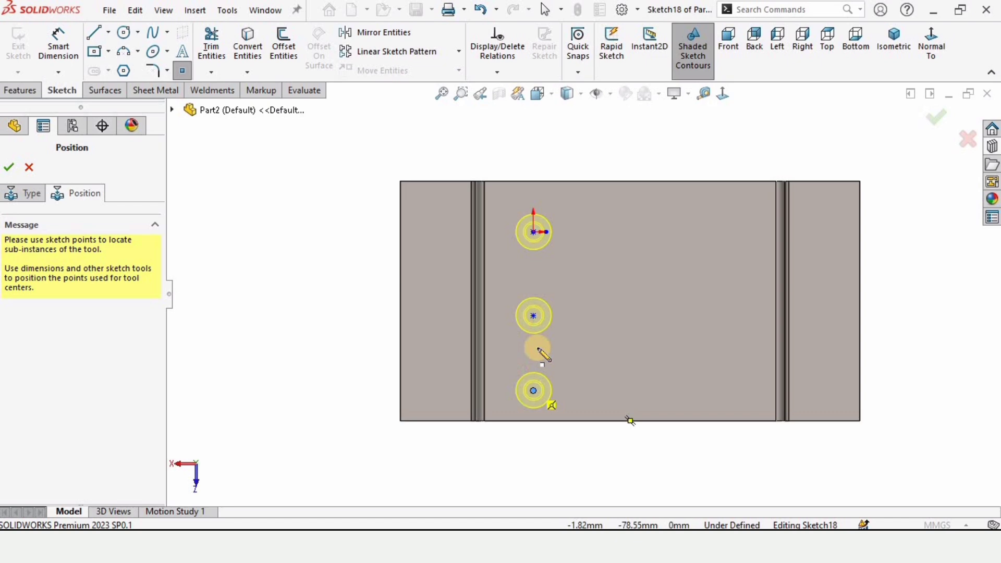
Step: Dimension the first emboss's center 25 mm from the upper edge of the base plate
left_click(58, 48)
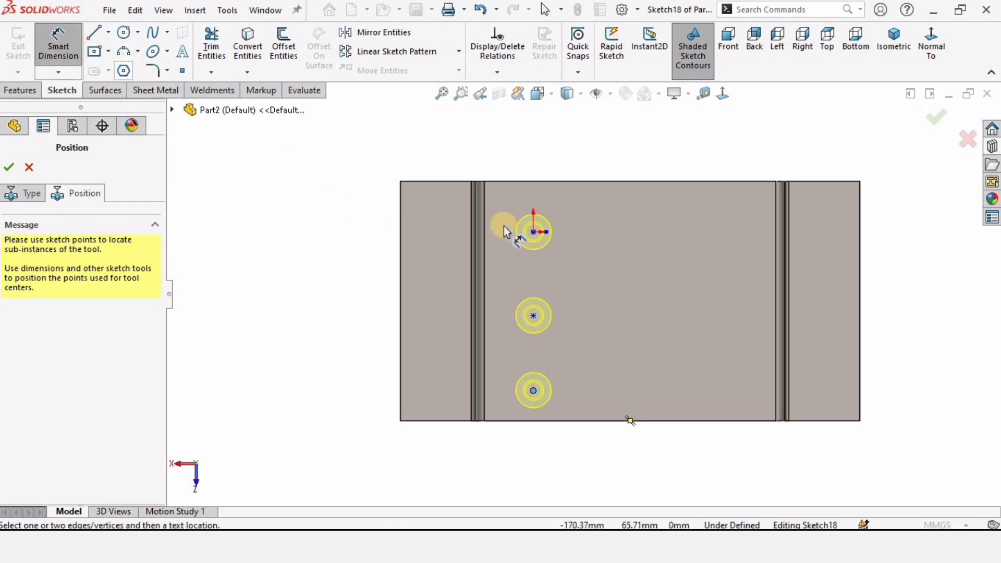
scroll(519, 230, "down", 2)
left_click(572, 253)
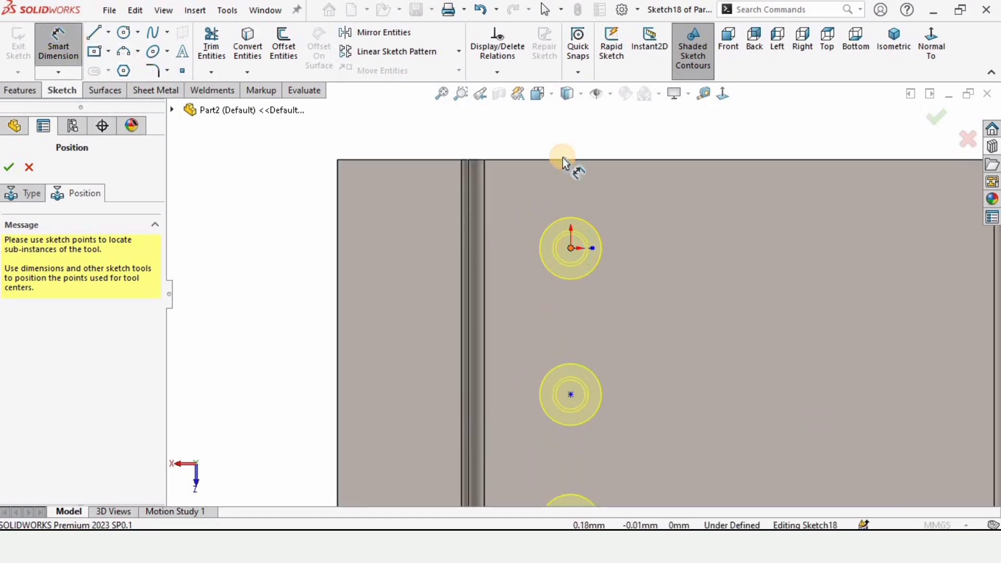
left_click(562, 160)
scroll(460, 180, "up", 1)
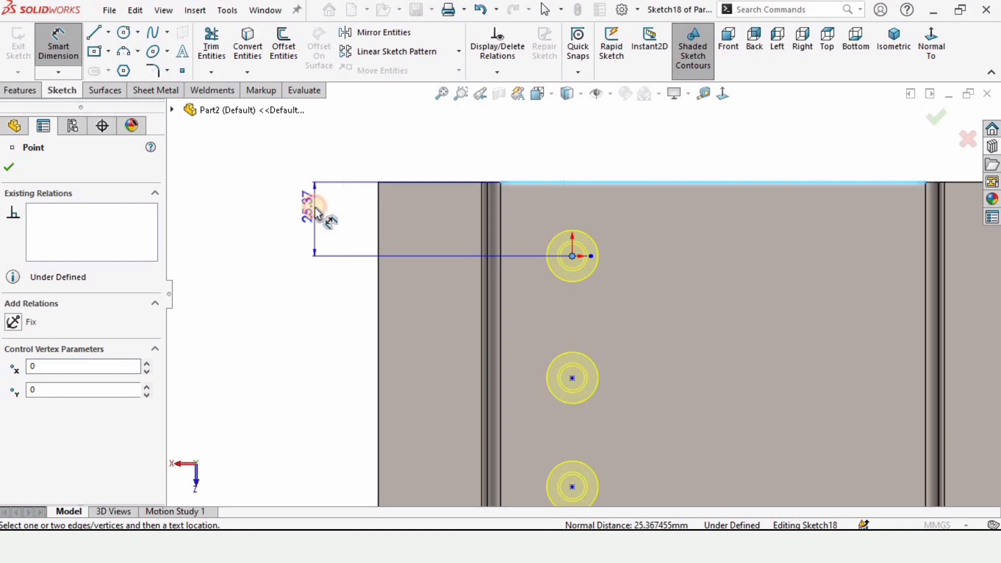
left_click(316, 214)
type("25")
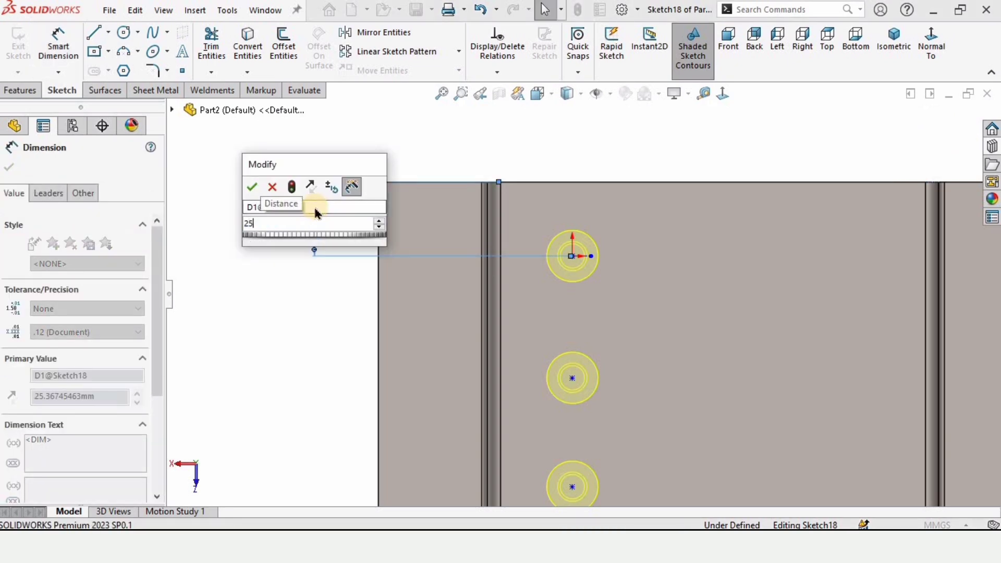
key("Return")
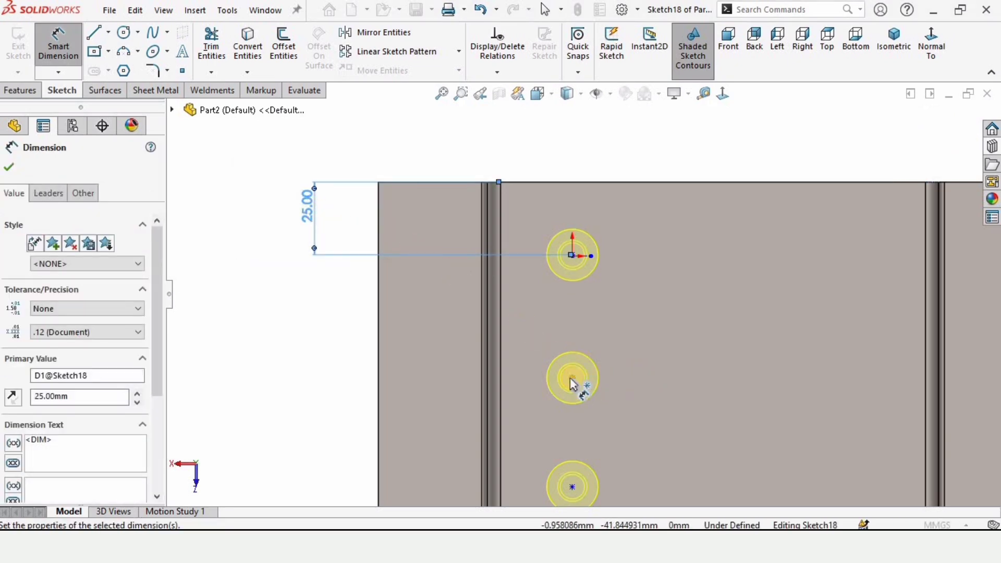
Step: Dimension the first emboss's center 25 mm horizontally from the adjacent bend line of the base plate
scroll(567, 397, "up", 1)
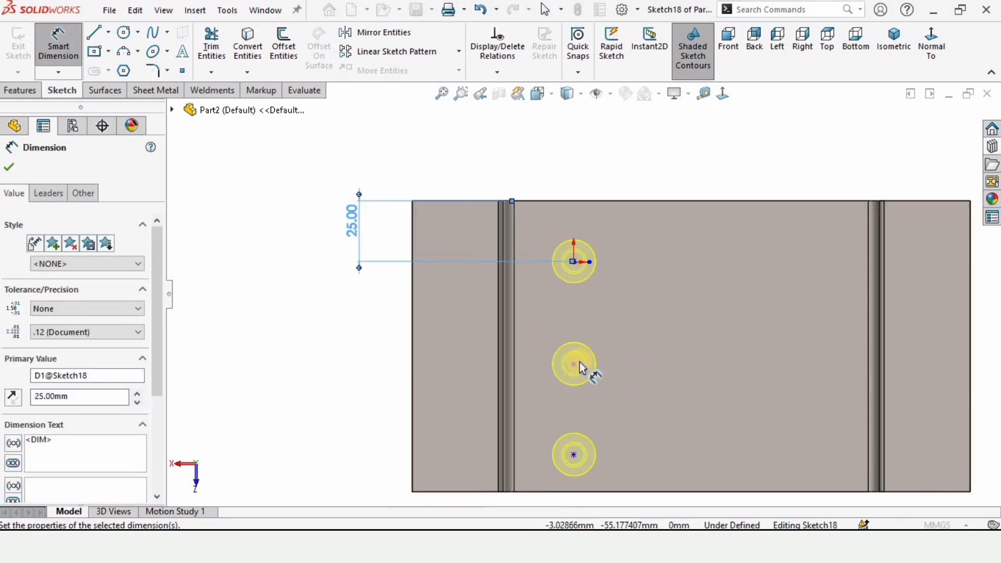
left_click(514, 290)
left_click(574, 262)
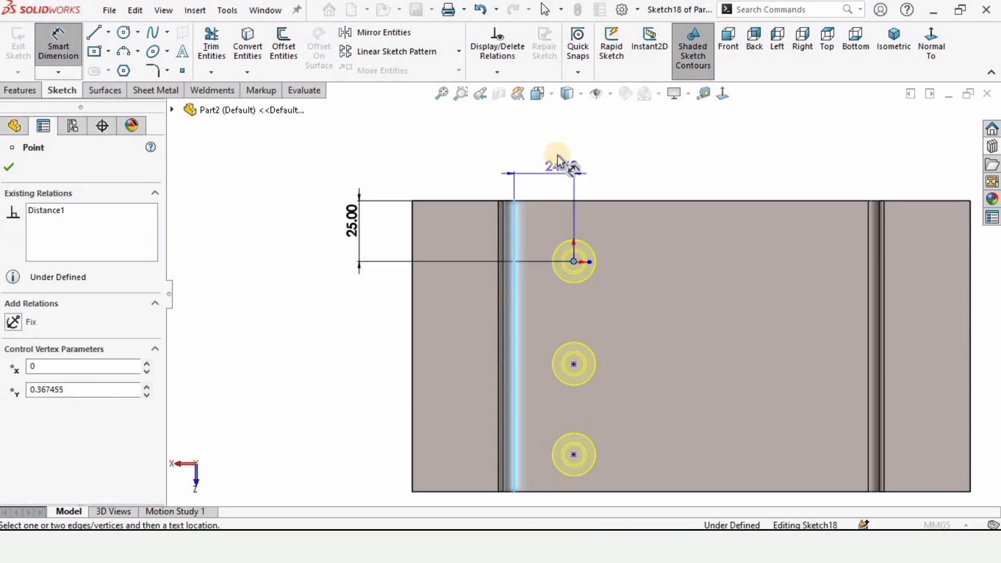
left_click(557, 155)
type("25")
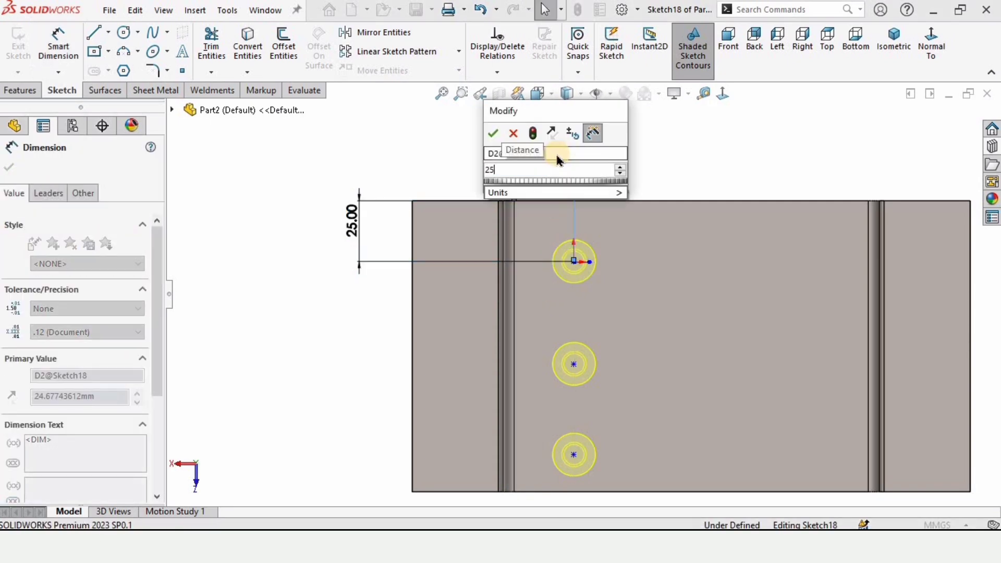
key("Return")
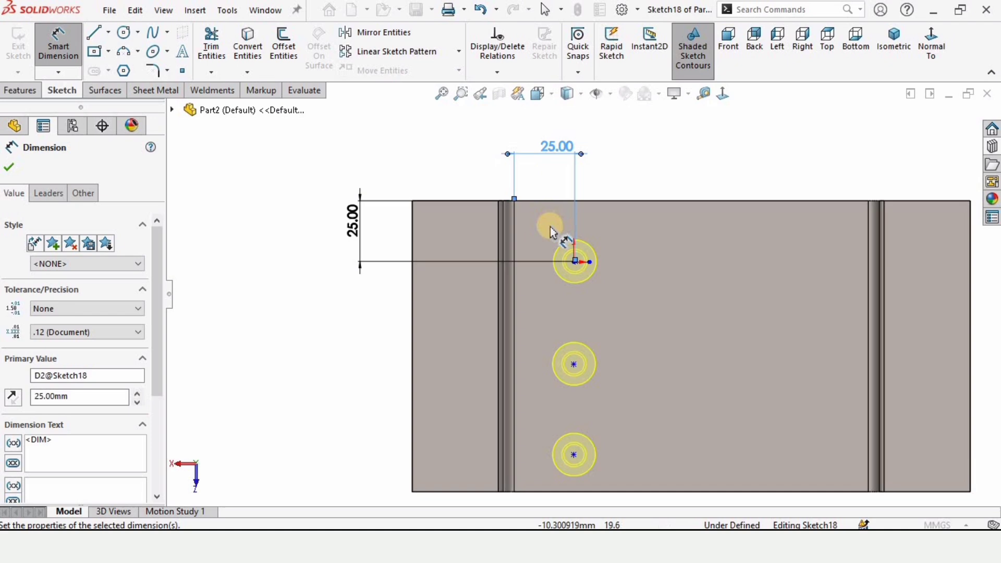
Step: Constrain the three emboss center points to be vertically aligned with one another
scroll(578, 271, "down", 2)
key("Escape")
left_click(574, 268)
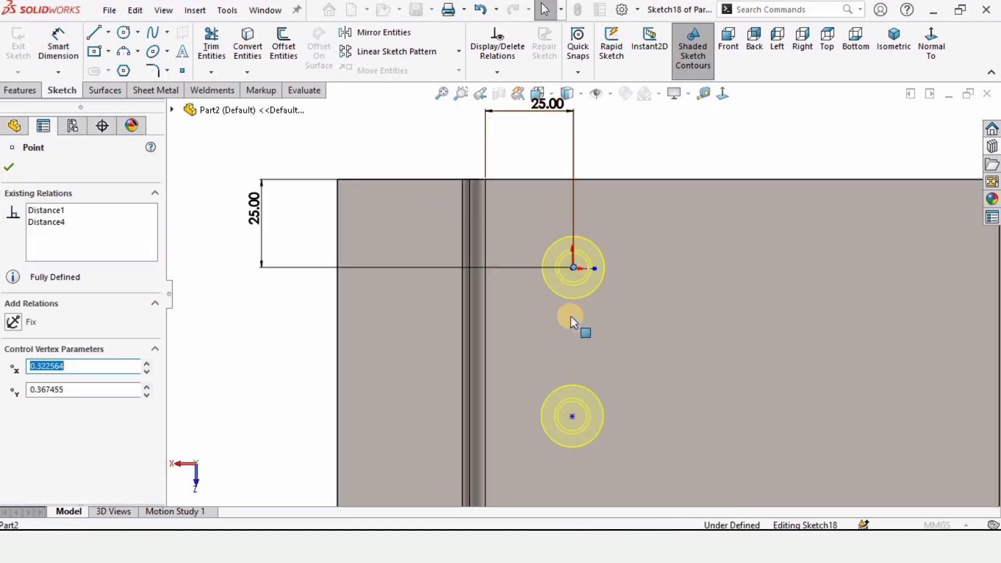
scroll(584, 313, "up", 4)
scroll(595, 386, "down", 2)
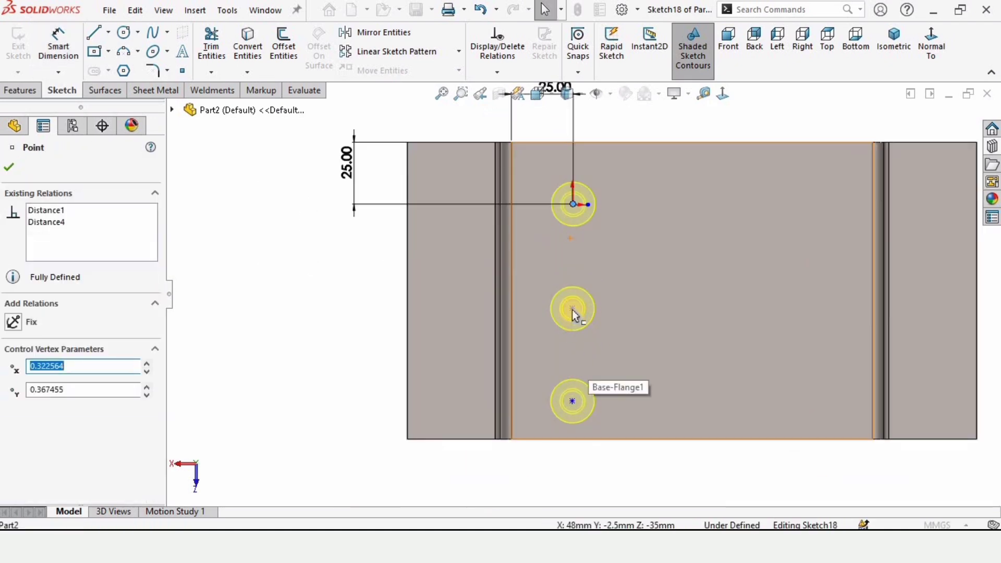
left_click(570, 411)
left_click(572, 402, "ctrl")
left_click(572, 401, "ctrl")
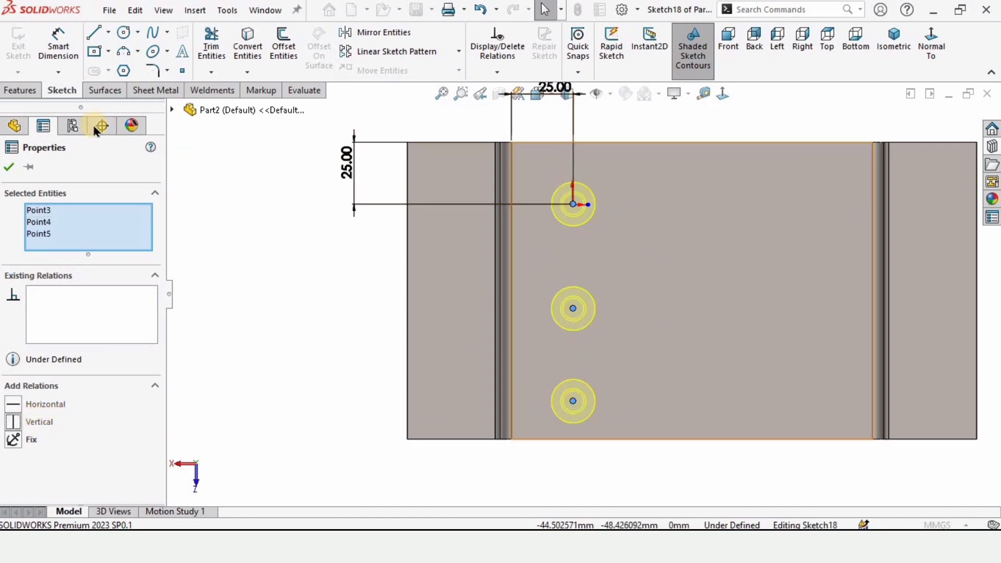
left_click(8, 169)
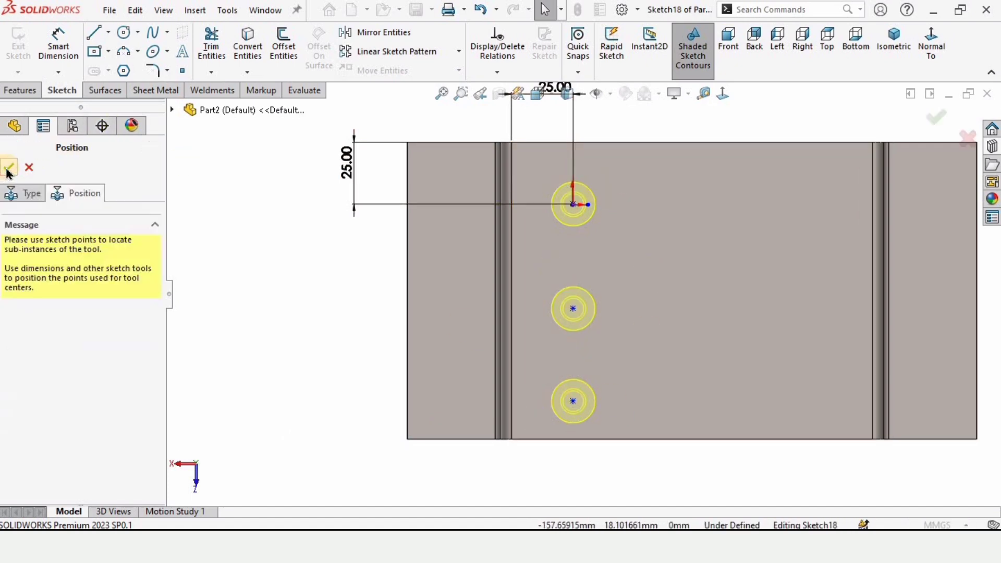
Step: Dimension the vertical spacing between the first and second emboss centers as 40 mm
left_click(59, 42)
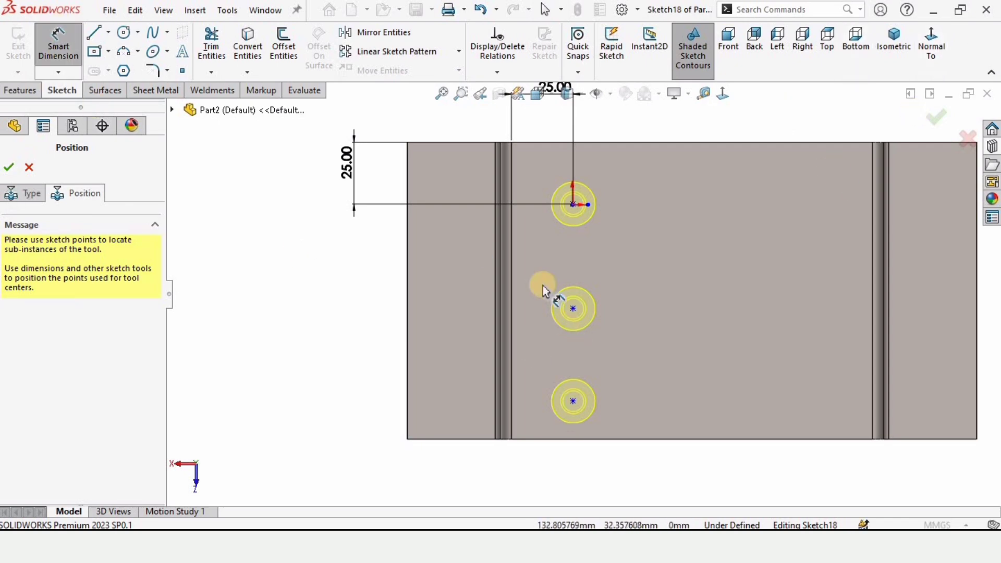
left_click(575, 308)
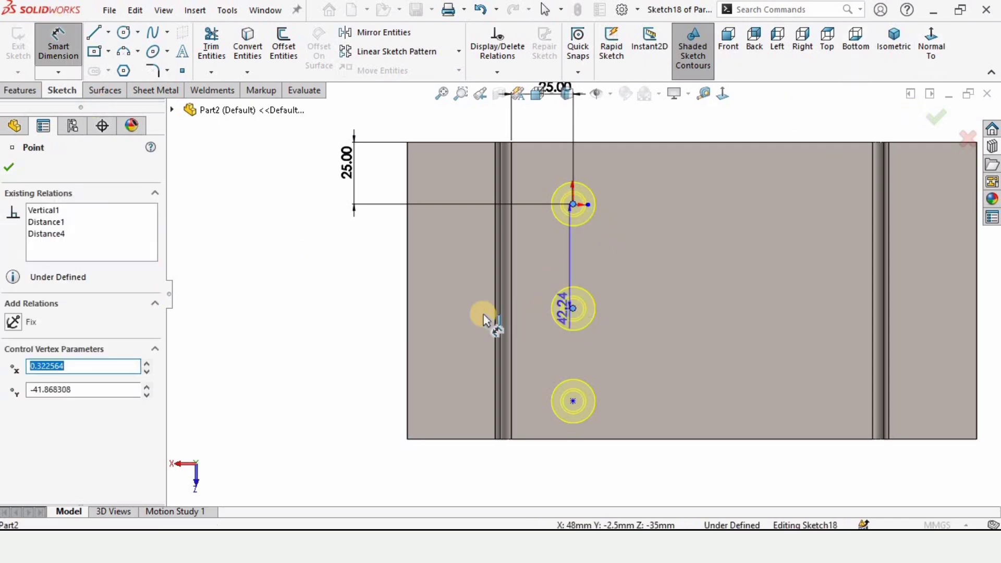
left_click(446, 313)
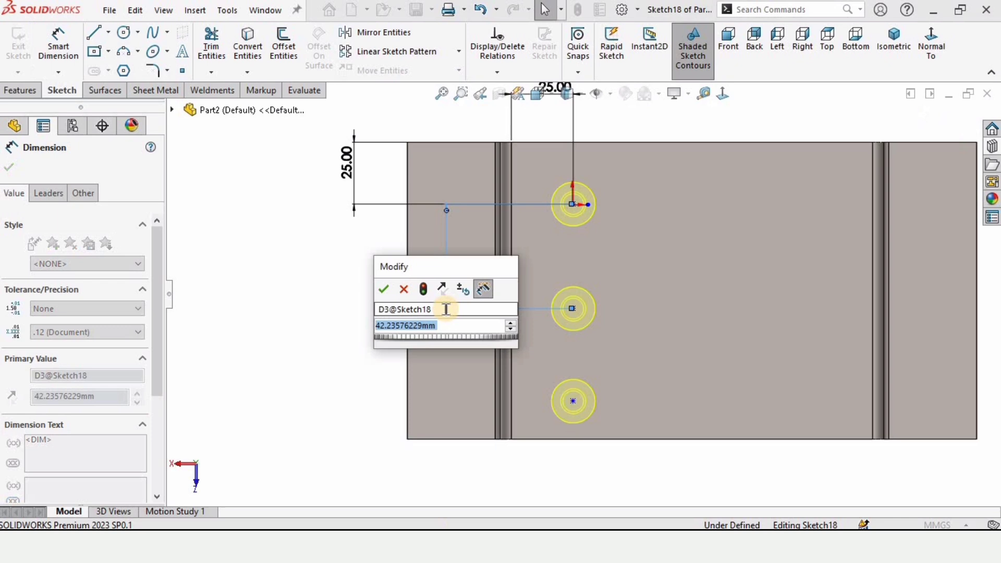
type("40")
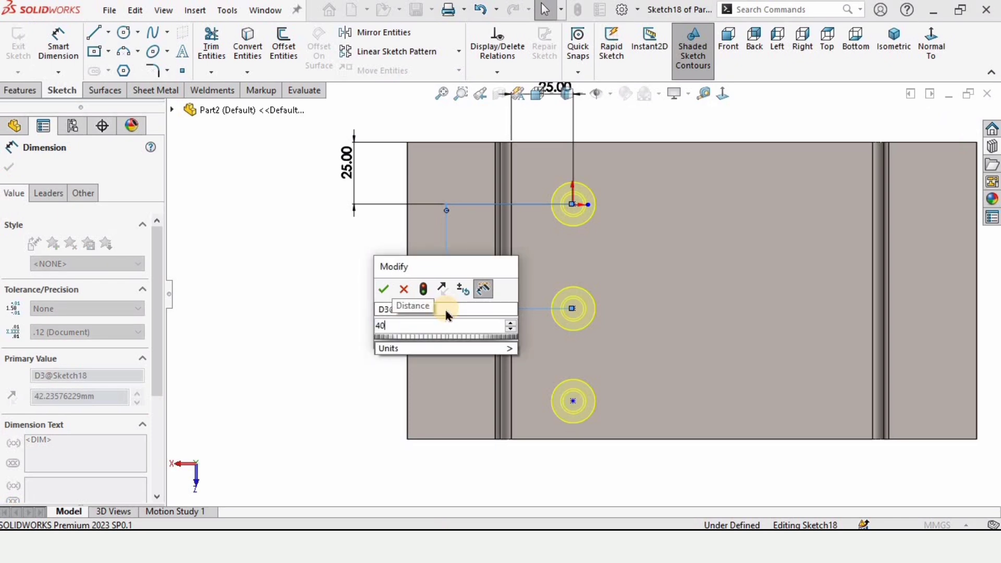
key("Return")
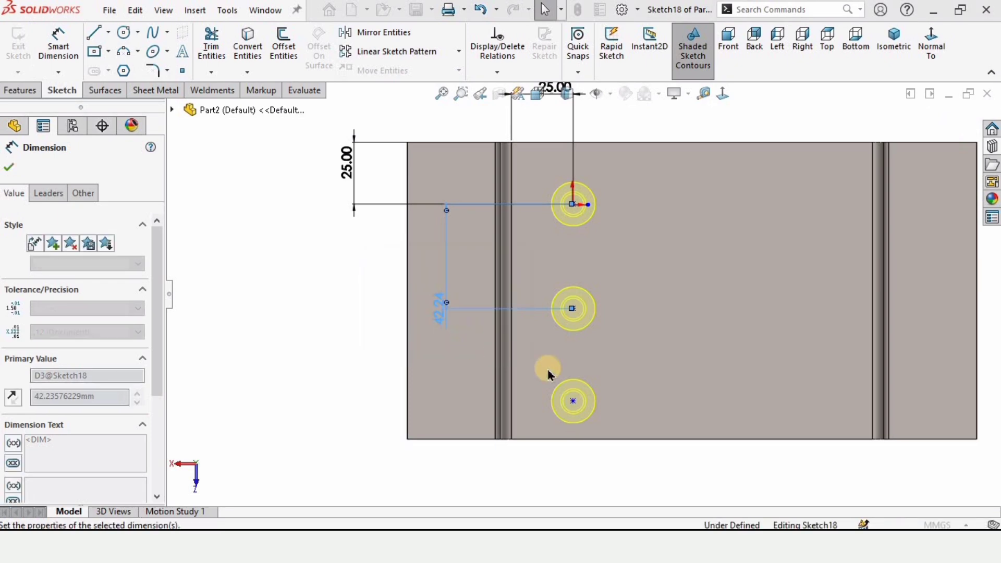
Step: Dimension the vertical spacing between the second and third emboss centers as 40 mm
left_click(571, 307)
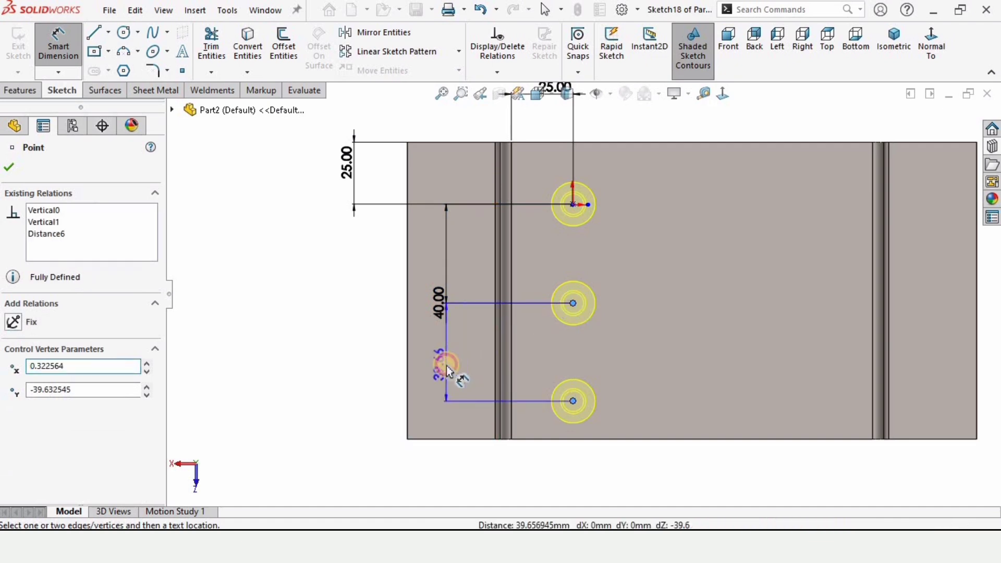
left_click(447, 366)
type("40")
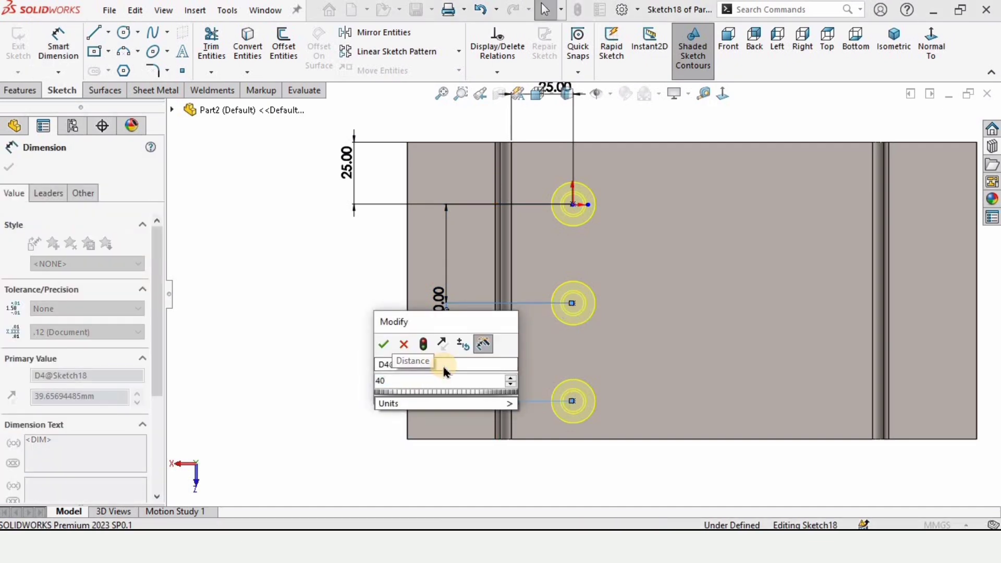
key("Return")
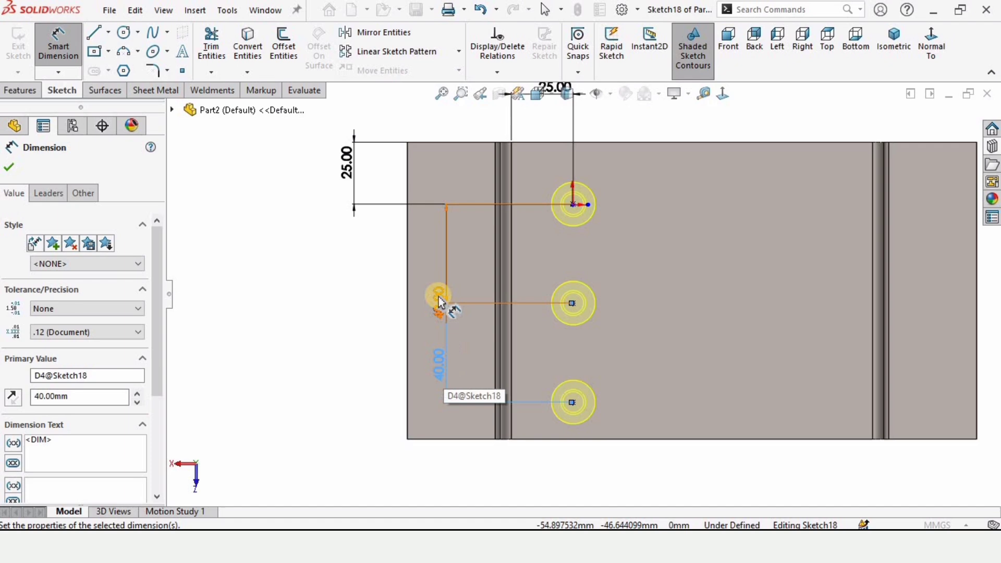
Step: Change the spacing between the first and second emboss centers to 35 mm
left_click_drag(439, 296, 436, 255)
left_click(436, 256)
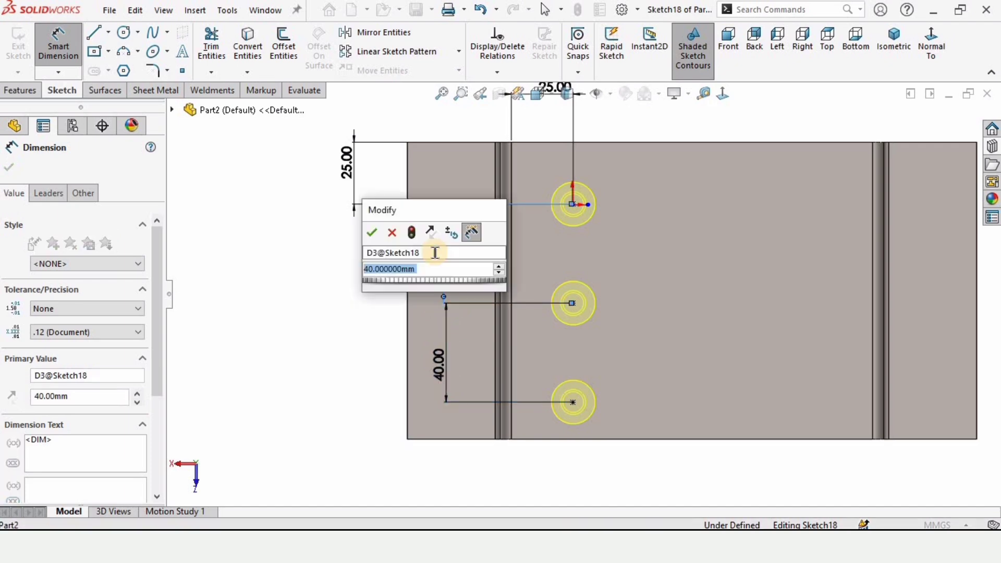
type("35")
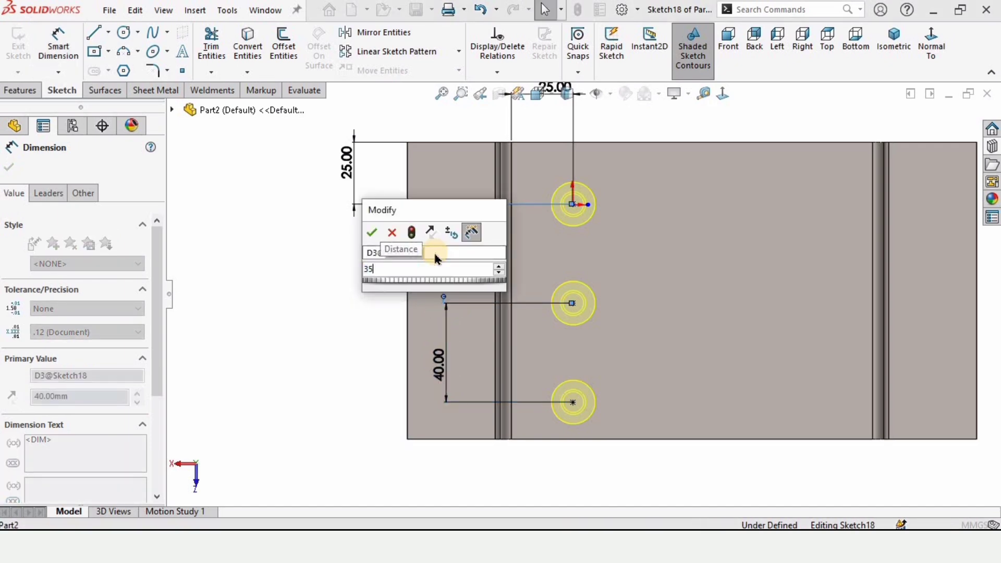
key("Return")
Step: Change the spacing between the second and third emboss centers to 35 mm and finish the emboss feature
double_click(437, 352)
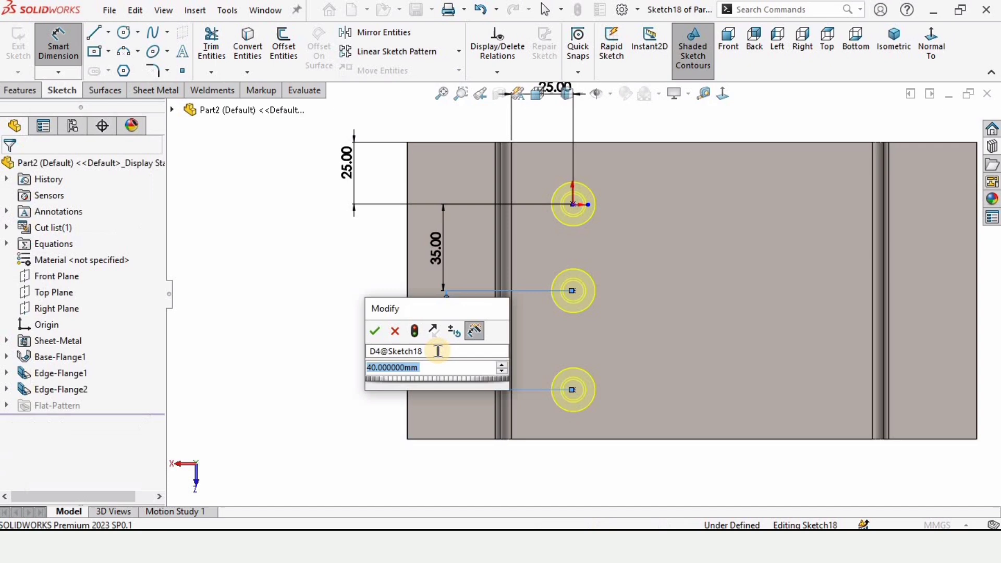
type("40")
key("Return")
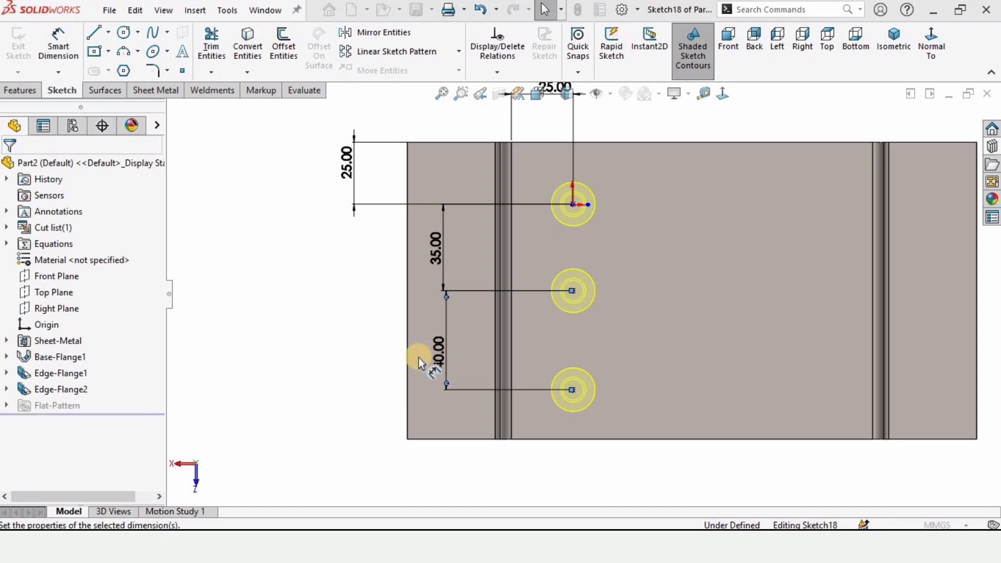
left_click(689, 260)
key("f")
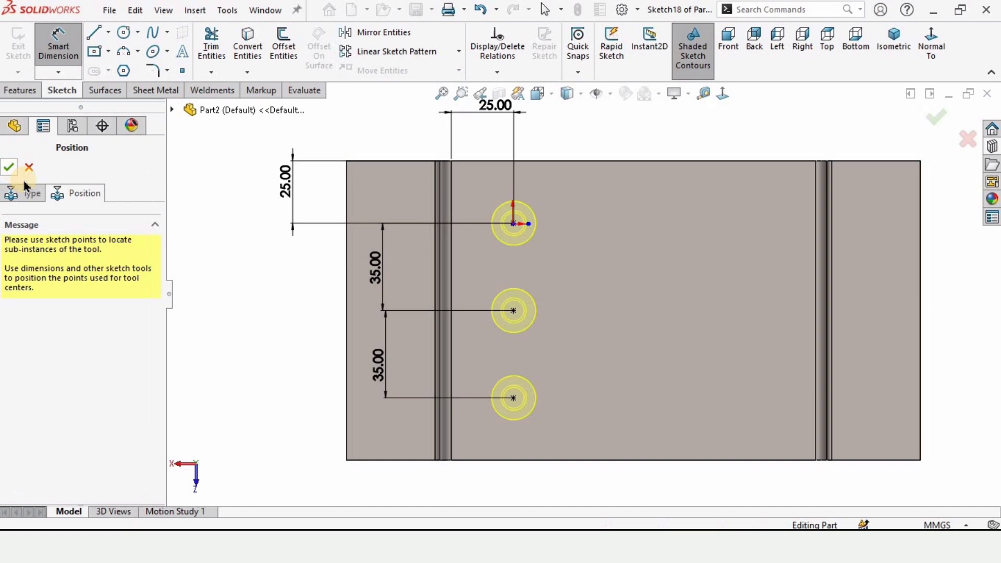
middle_click_drag(492, 246, 520, 255)
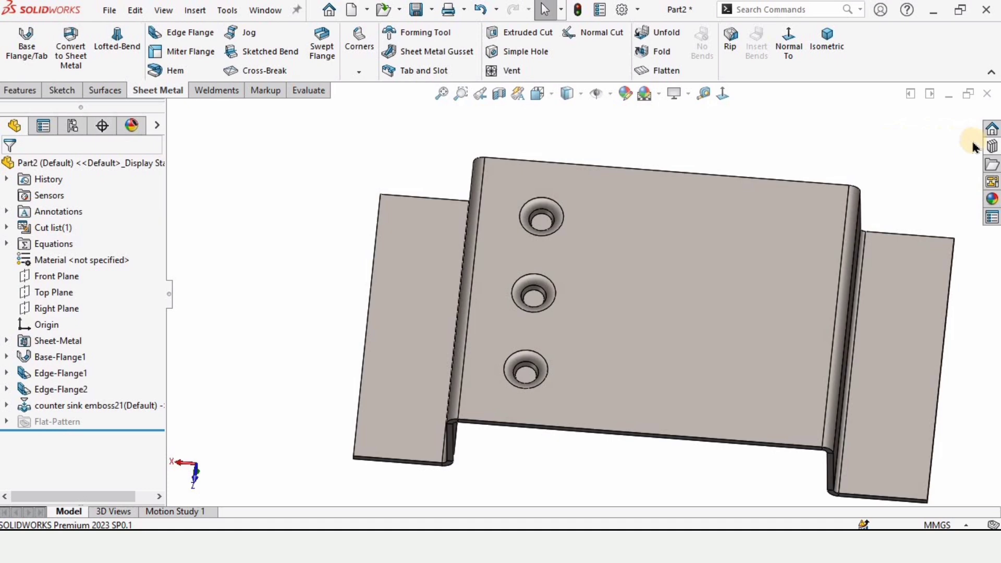
Step: Place the bridge lance forming tool from the lances library on the base plate's face, near the upper corner away from the embosses
left_click(992, 148)
left_click(838, 170)
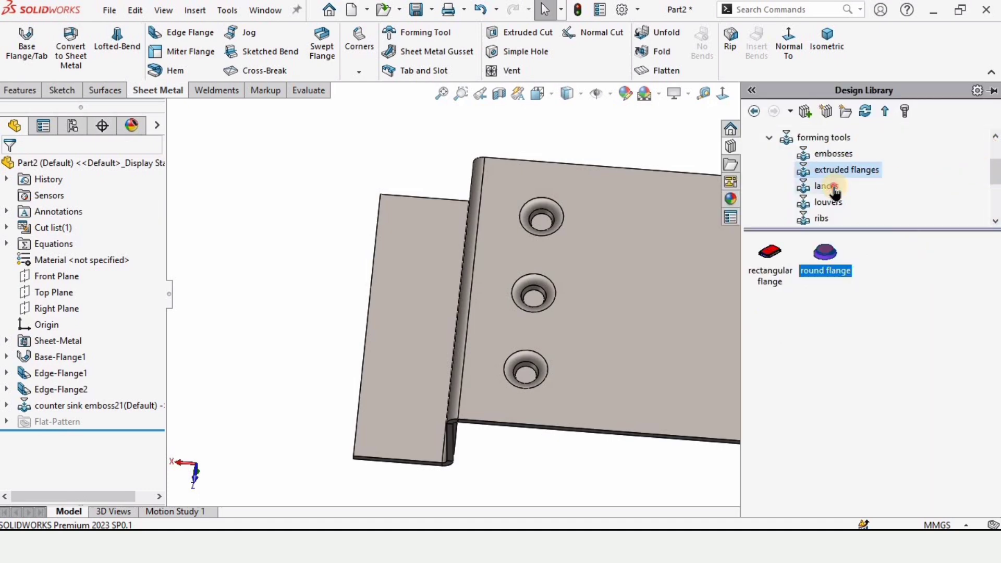
left_click(833, 189)
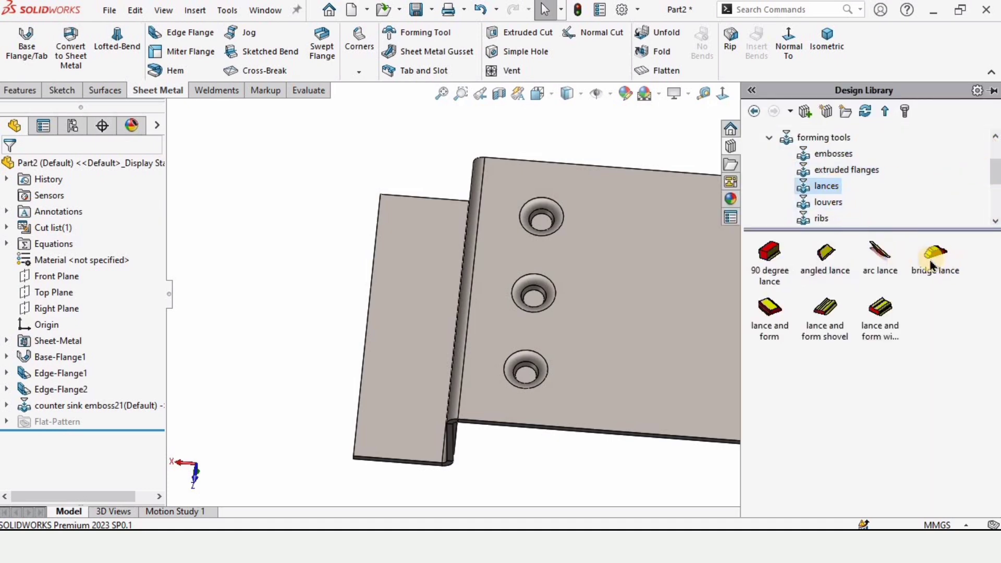
left_click_drag(802, 261, 642, 267)
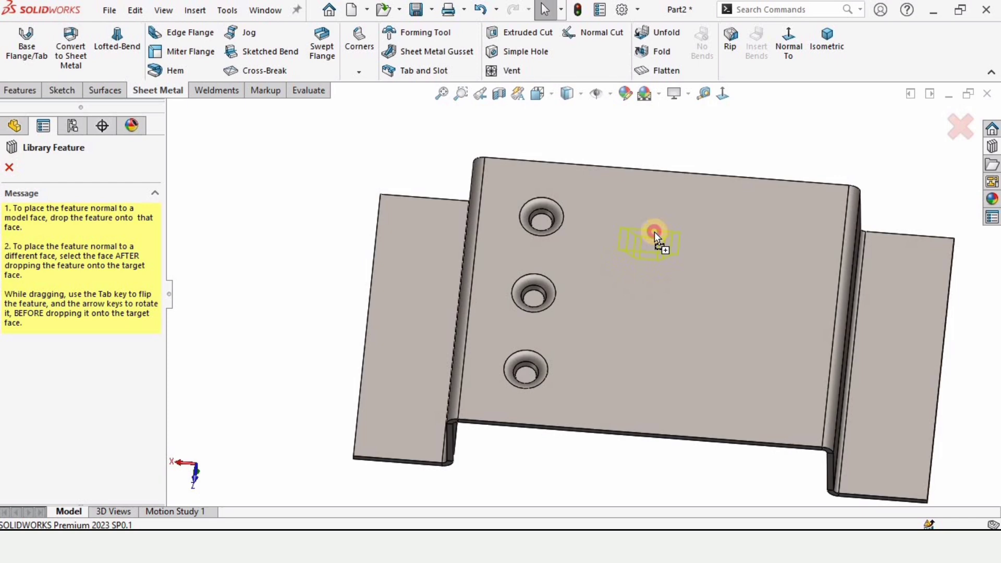
left_click_drag(761, 237, 762, 236)
scroll(765, 245, "down", 3)
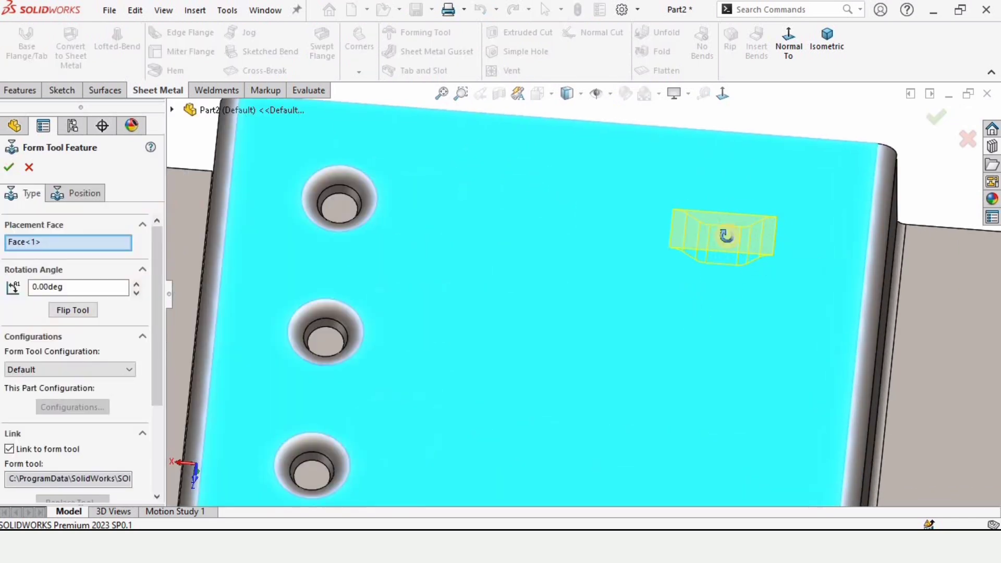
mouse_move(726, 235)
middle_mouse_down()
mouse_move(718, 175)
mouse_move(726, 224)
middle_mouse_up()
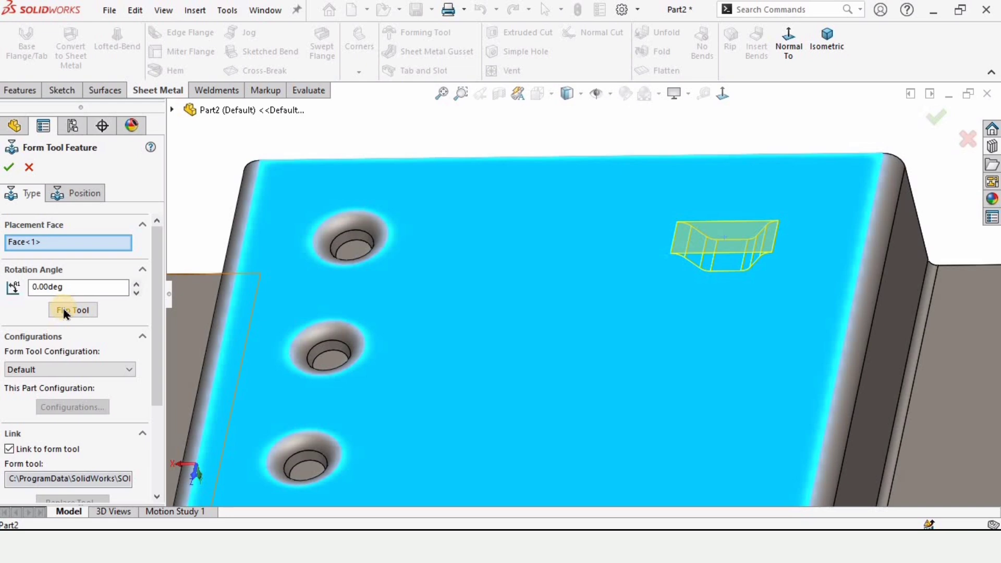
Step: Flip the bridge lance tool, set its rotation angle to 90 degrees and create the feature
left_click(73, 311)
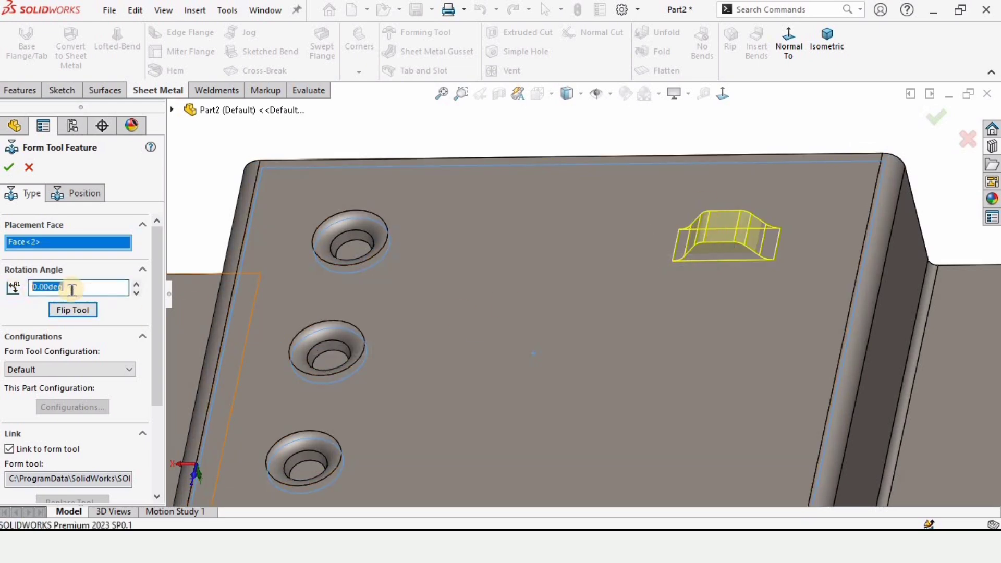
key("Return")
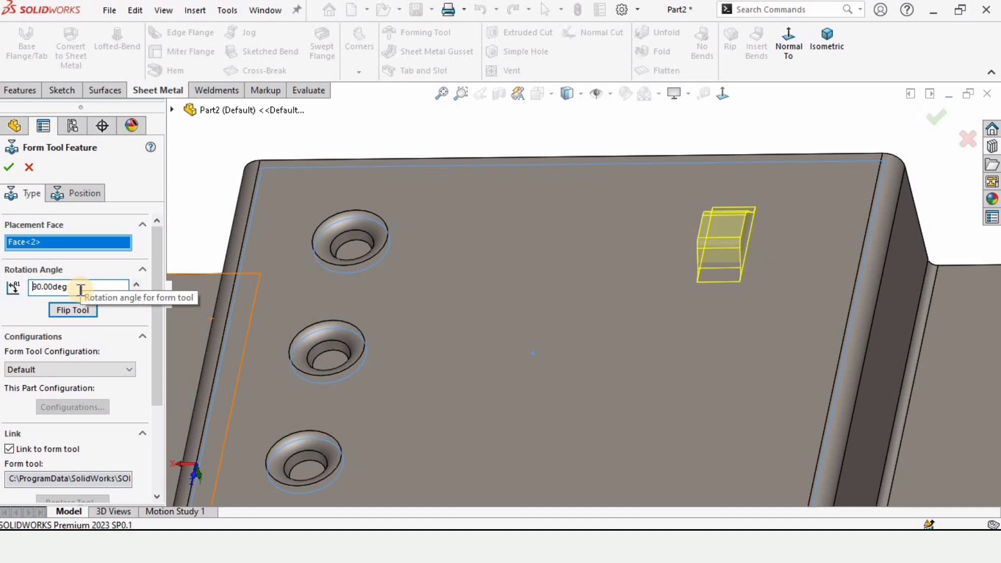
scroll(558, 317, "up", 4)
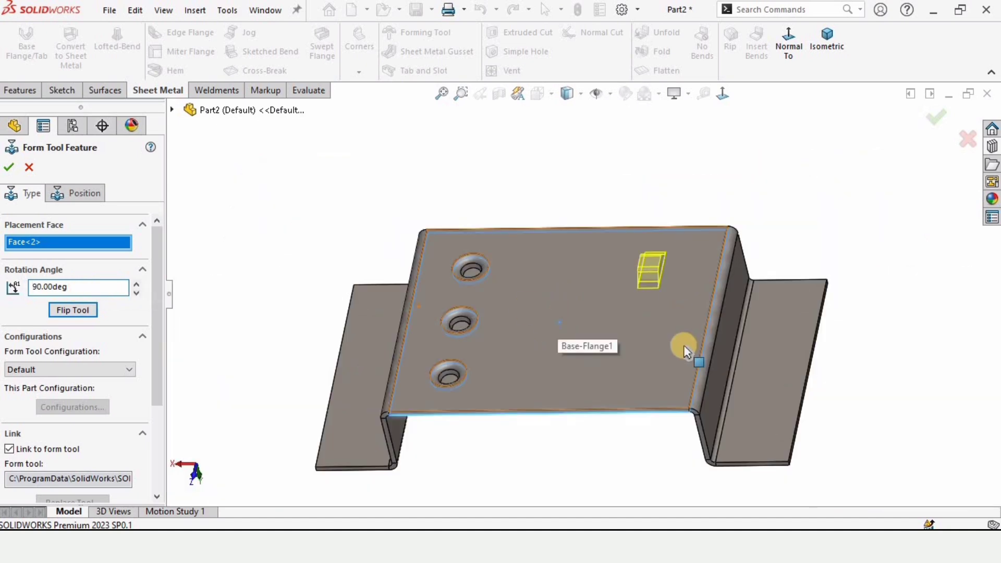
middle_click_drag(686, 351, 658, 264)
scroll(673, 261, "down", 3)
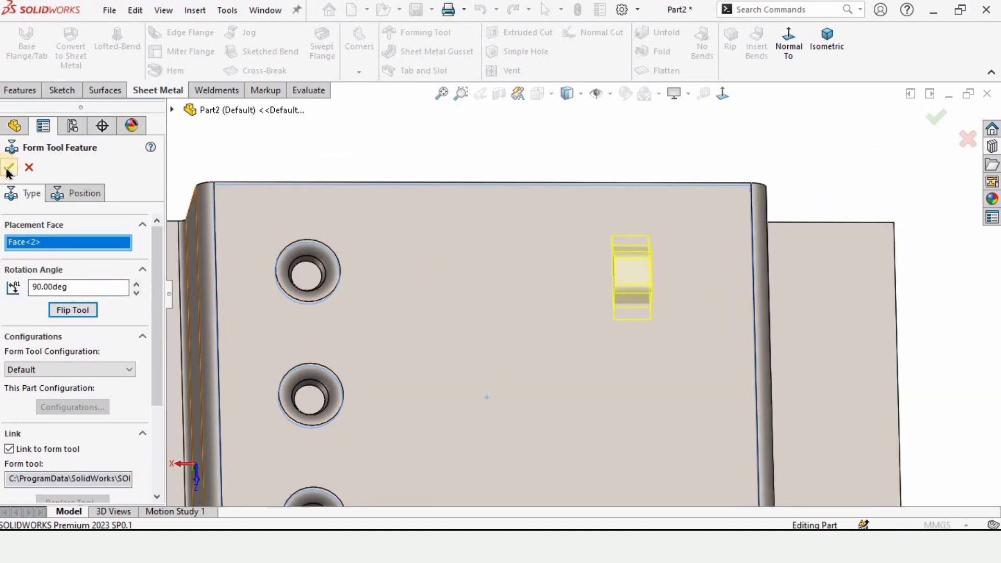
key("f")
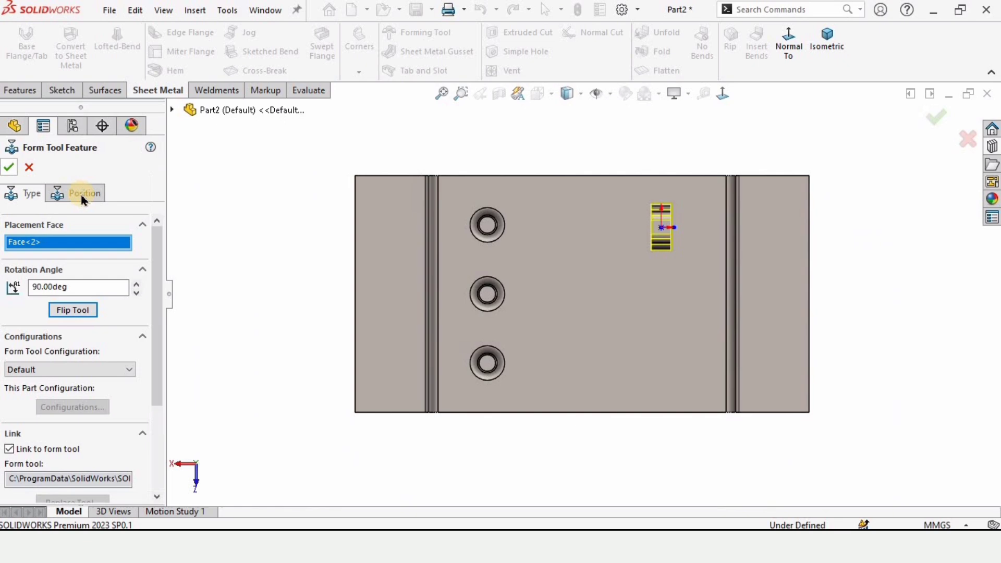
middle_click_drag(682, 261, 698, 228)
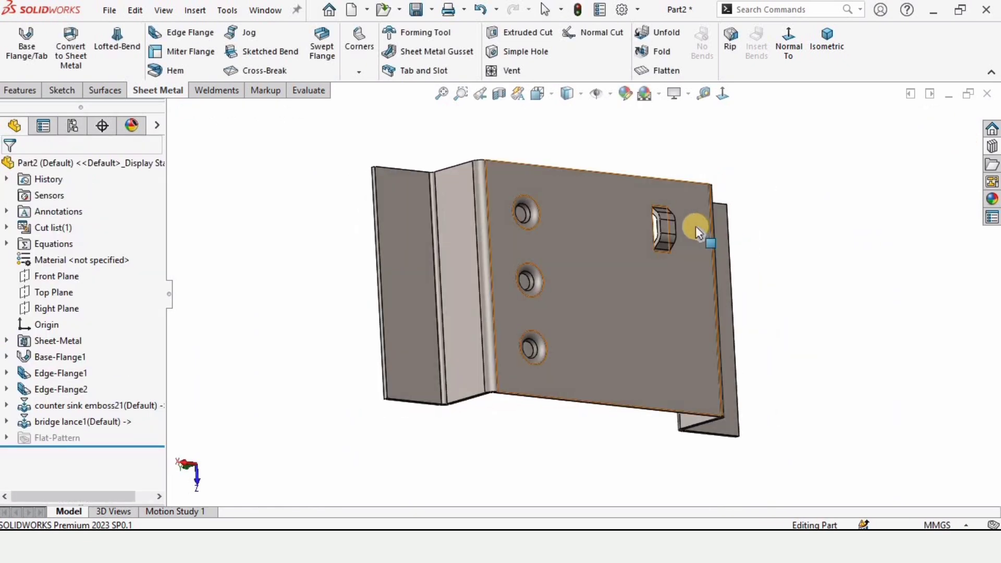
scroll(563, 268, "down", 5)
scroll(500, 276, "up", 4)
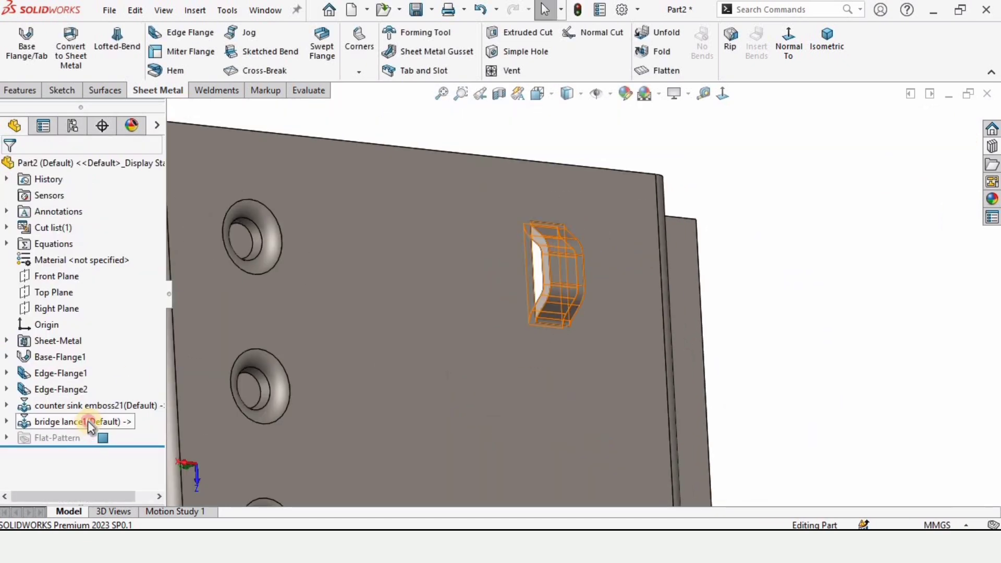
Step: Edit the bridge lance feature's position sketch and add a second lance point vertically below the first, near the plate's lower edge
left_click(84, 421)
left_click(103, 379)
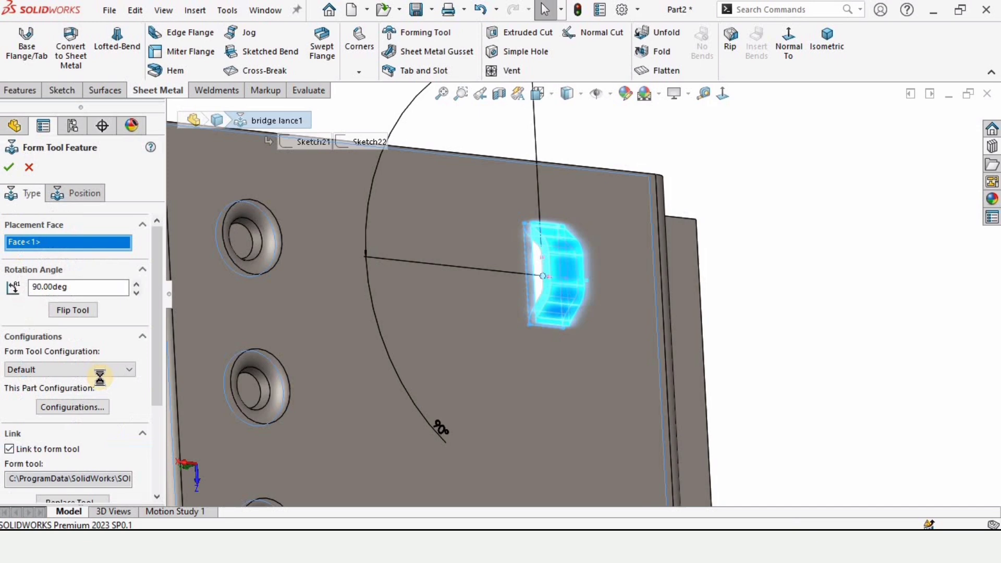
left_click(78, 196)
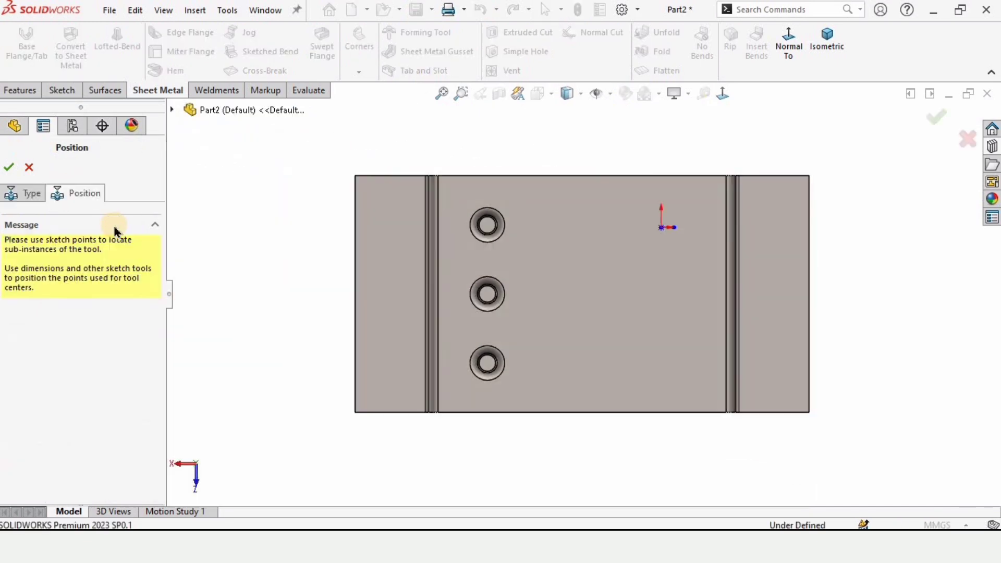
scroll(665, 241, "down", 2)
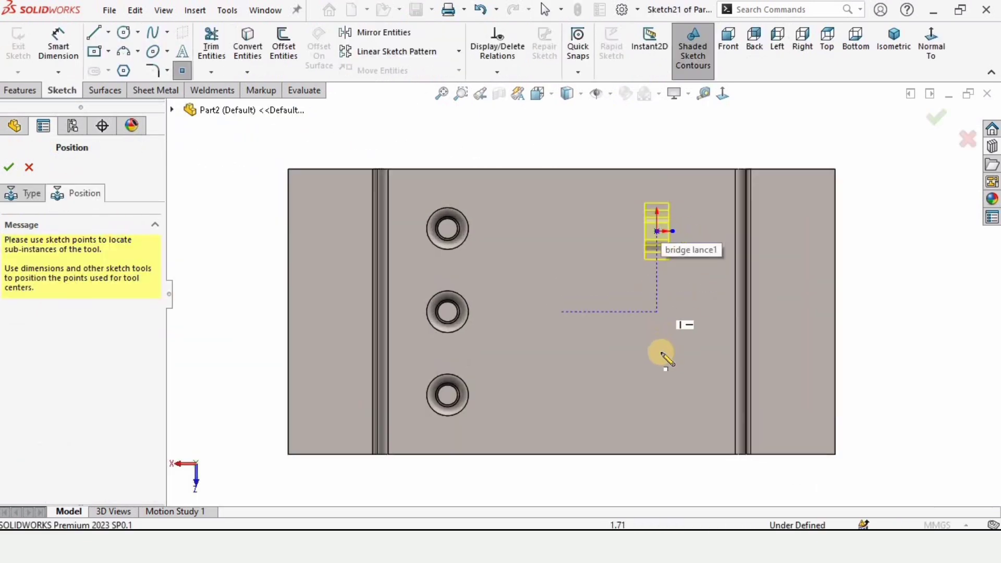
left_click(657, 394)
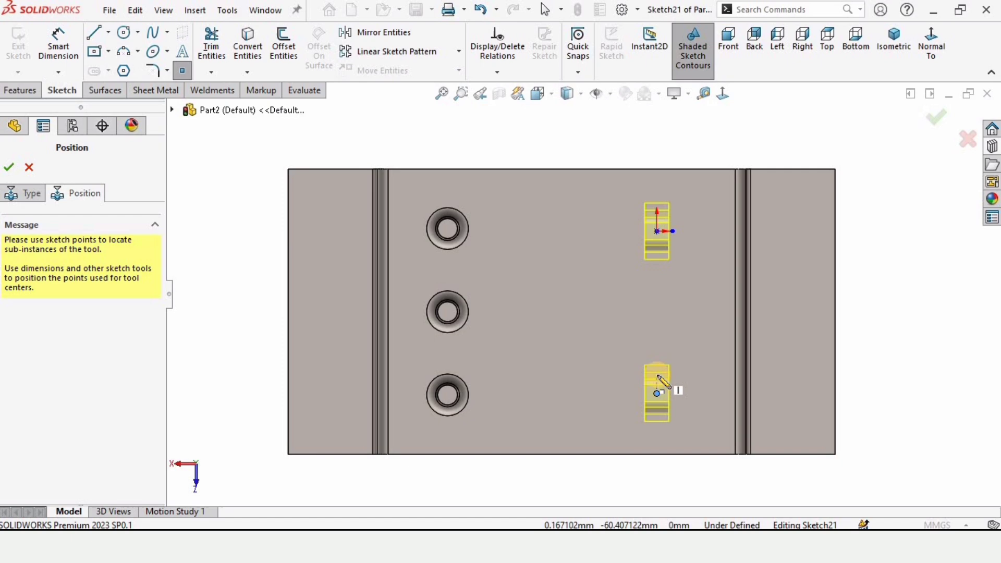
key("Escape")
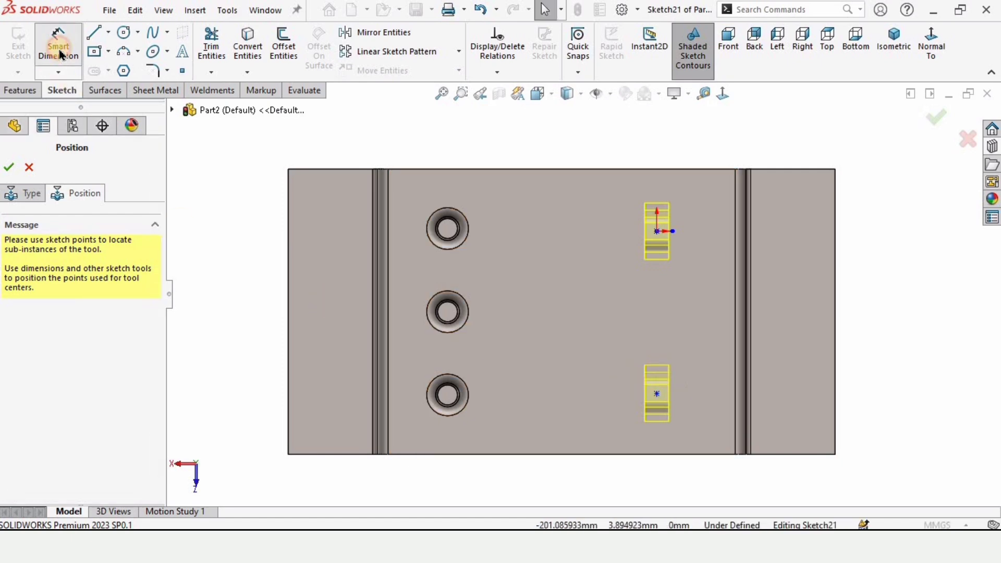
Step: Dimension the upper bridge lance point 30 mm horizontally from the nearest bend edge of the base plate
left_click(59, 49)
scroll(656, 239, "down", 2)
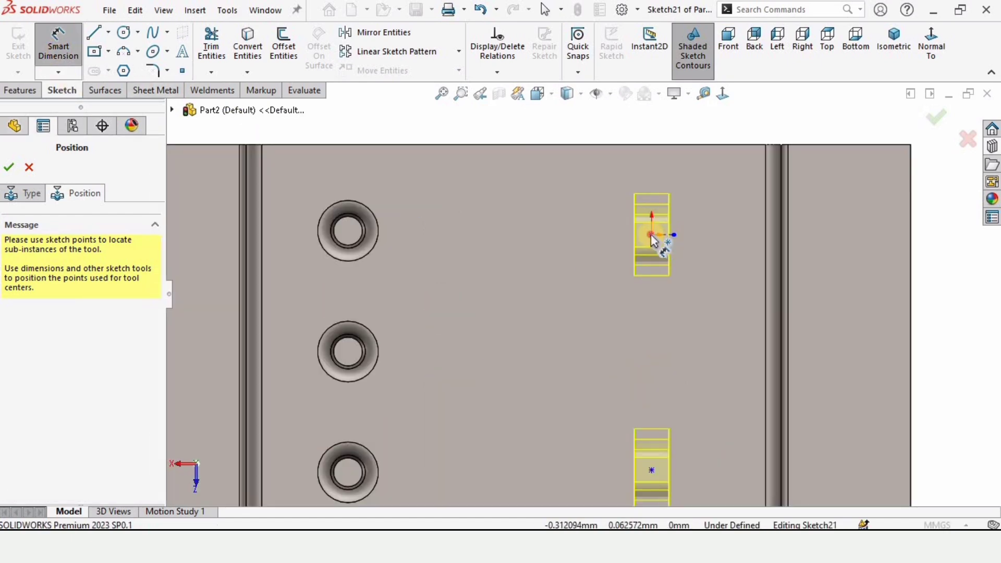
left_click(652, 235)
left_click(742, 208)
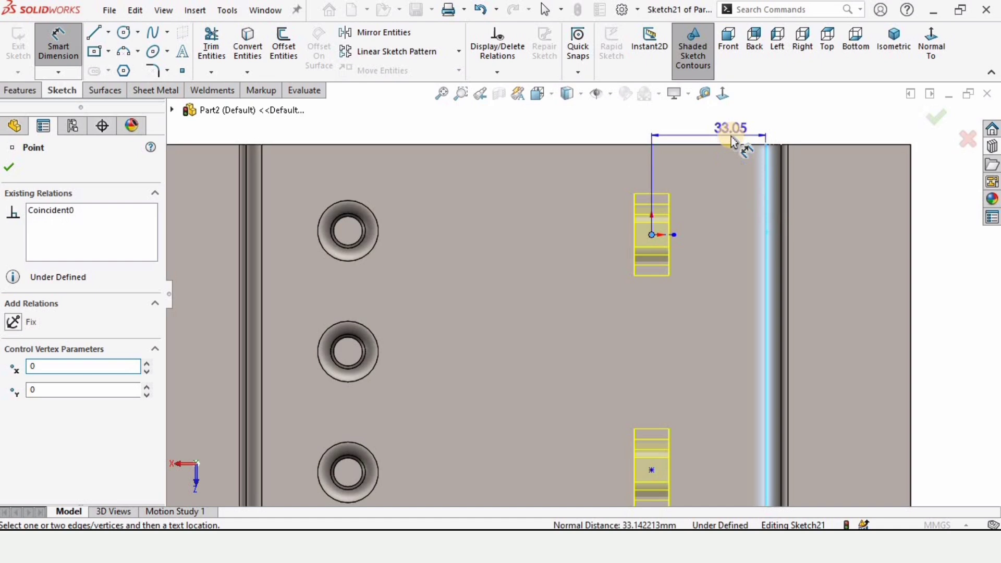
scroll(731, 136, "up", 1)
left_click(699, 150)
type("30")
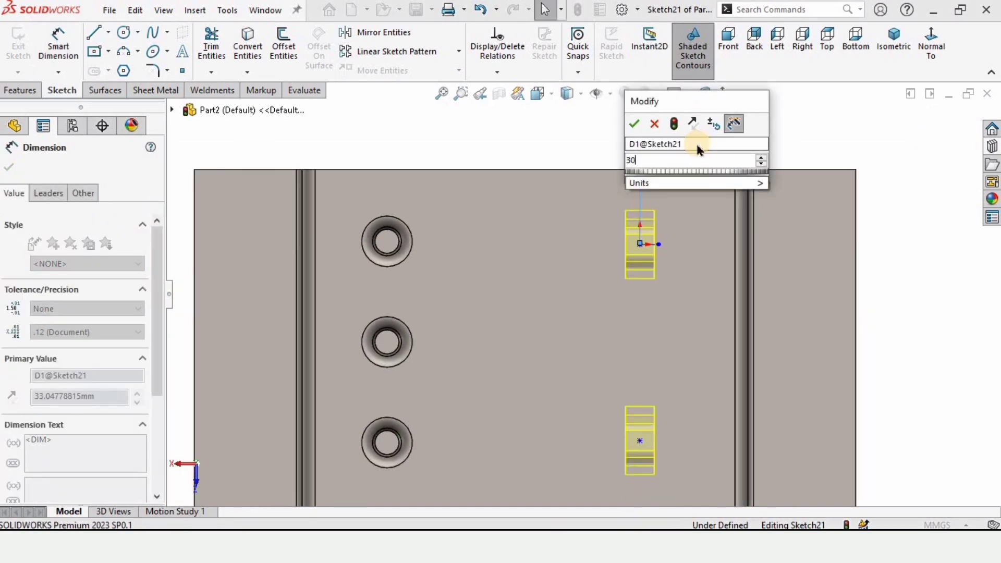
key("Return")
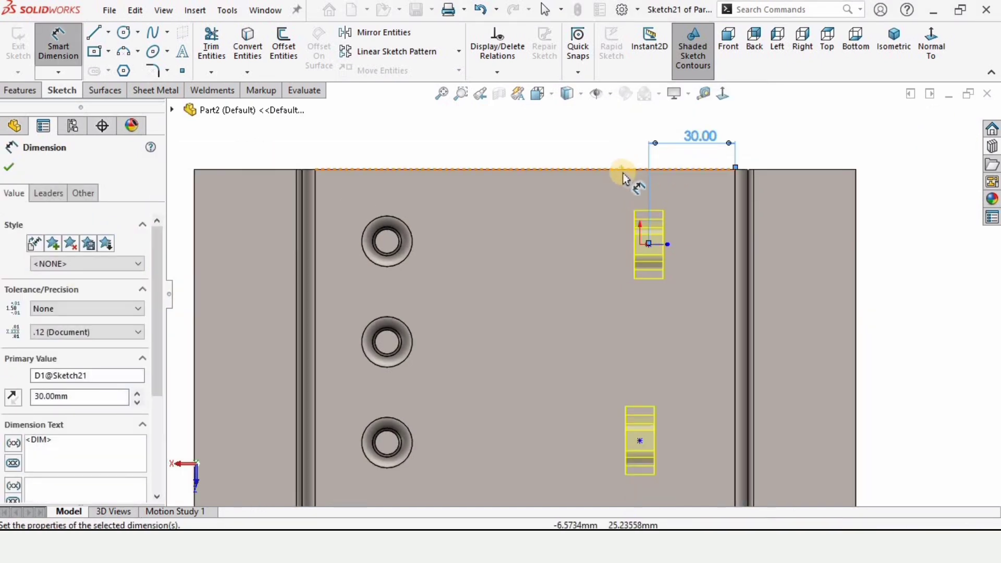
Step: Dimension the upper bridge lance point 30 mm from the base plate's upper edge
left_click(624, 168)
left_click(650, 243)
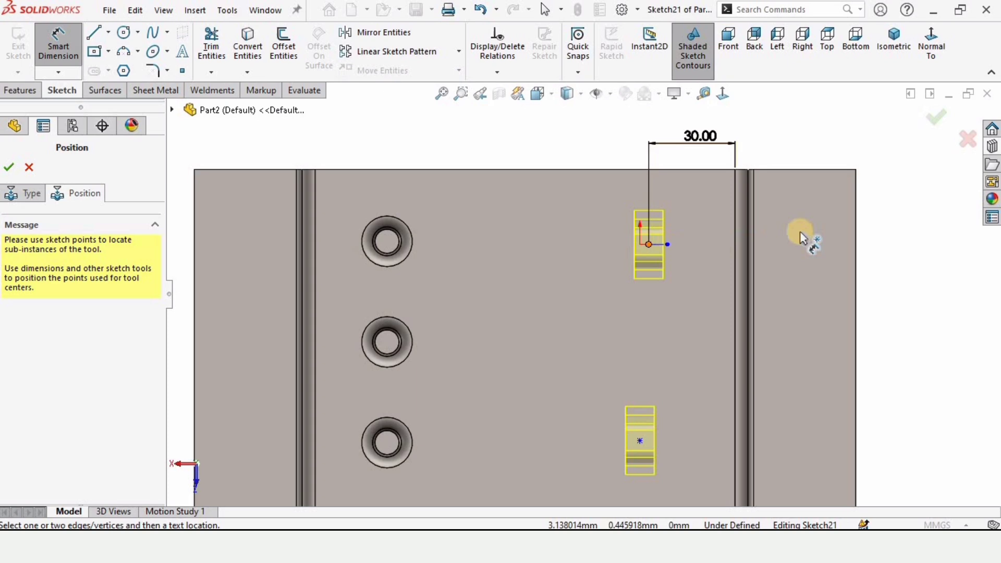
left_click(619, 168)
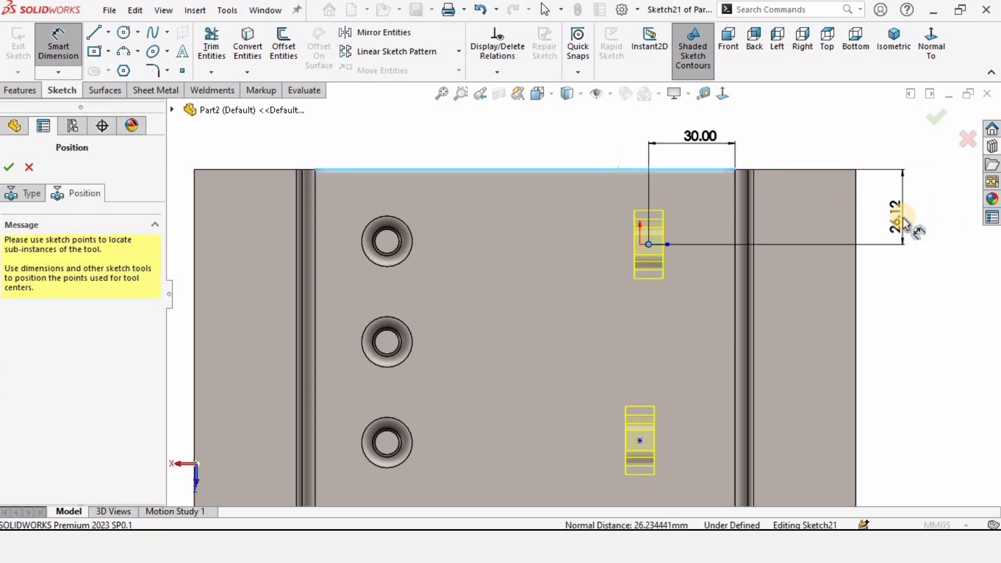
left_click(903, 218)
type("30")
key("Return")
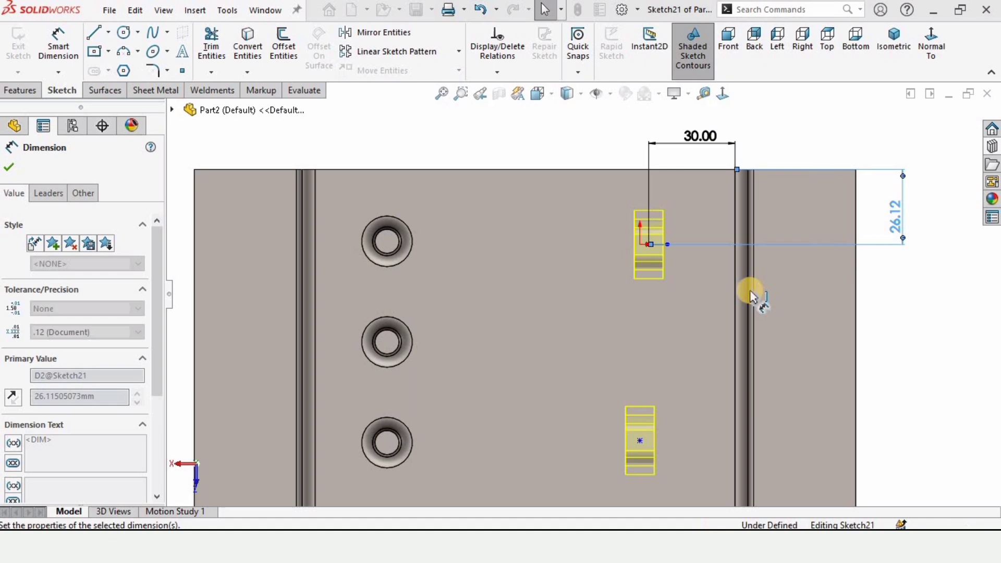
Step: Dimension the lower bridge lance point 30 mm from the base plate's lower edge
key("f")
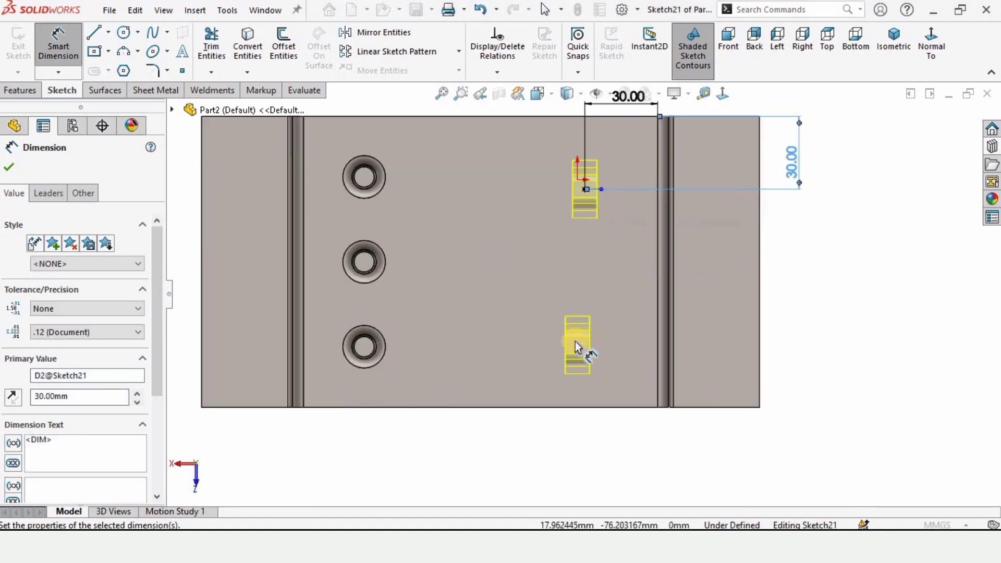
left_click(581, 407)
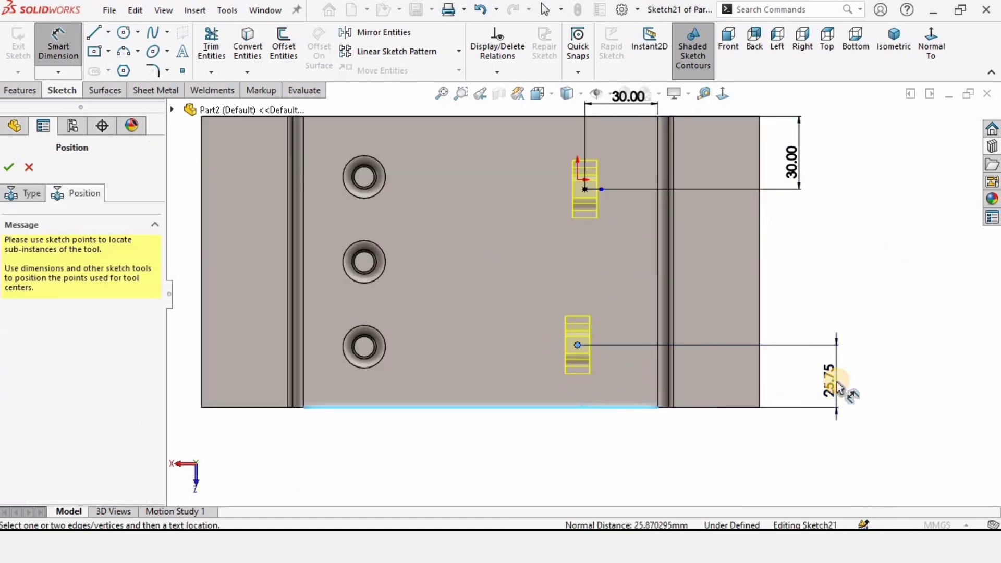
left_click(835, 380)
type("30")
key("Return")
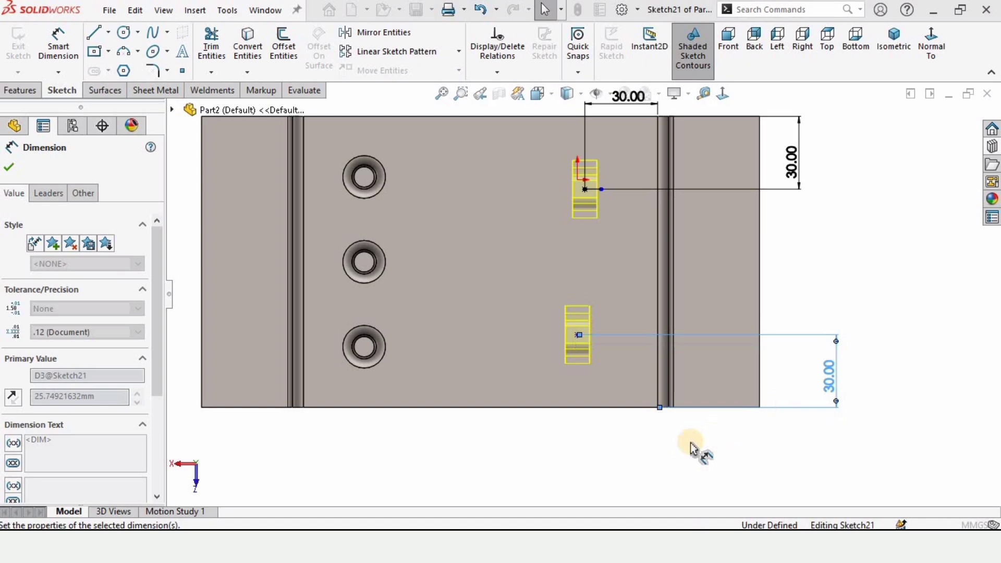
Step: Dimension the lower bridge lance point 30 mm from the nearest bend edge and finish positioning the lances
left_click(658, 391)
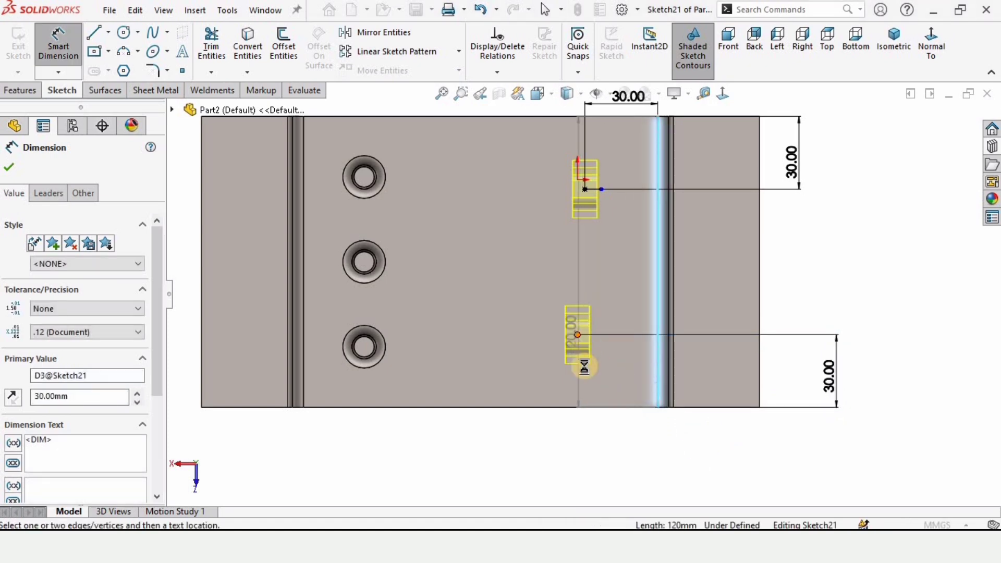
left_click(577, 335)
left_click(614, 455)
left_click(614, 460)
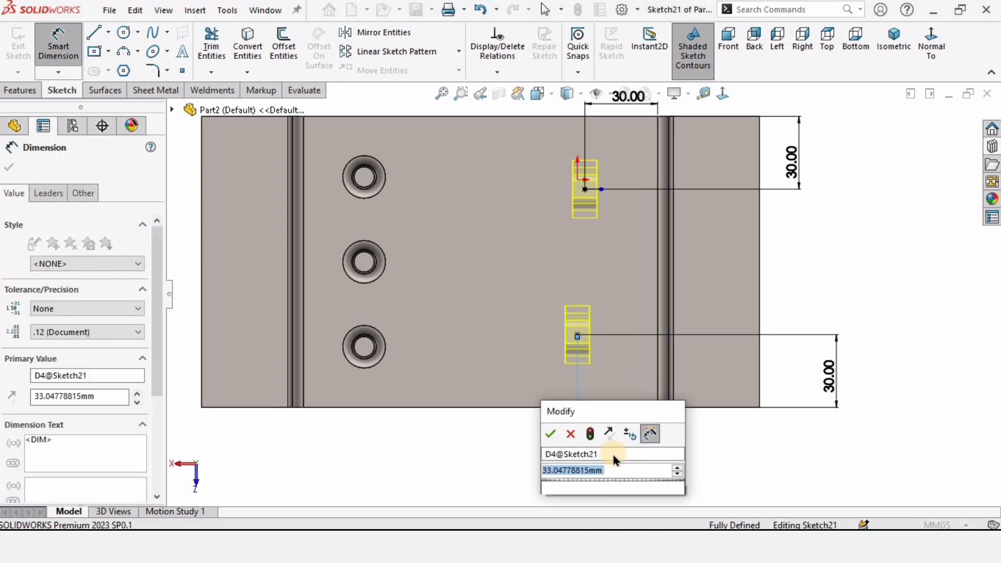
type("30")
key("Return")
scroll(555, 282, "up", 3)
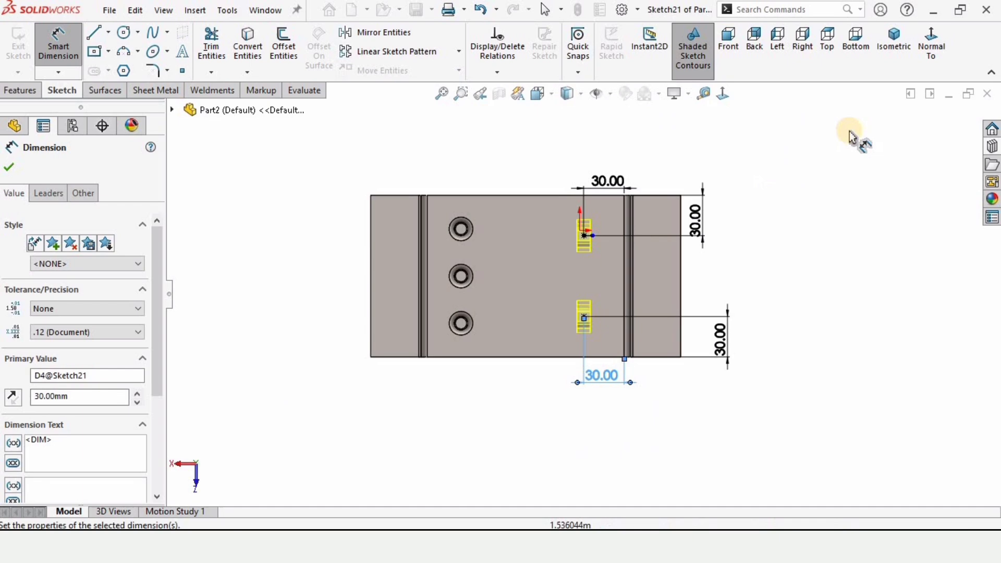
left_click(9, 168)
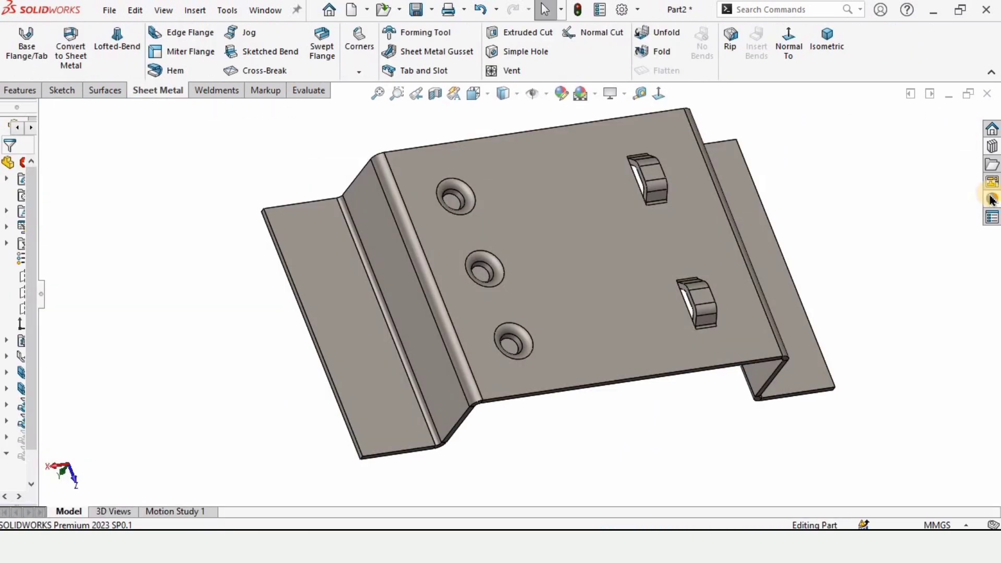
Step: Apply the chromium plate appearance from the Chrome metals to the sheet metal part
left_click(992, 198)
left_click(825, 218)
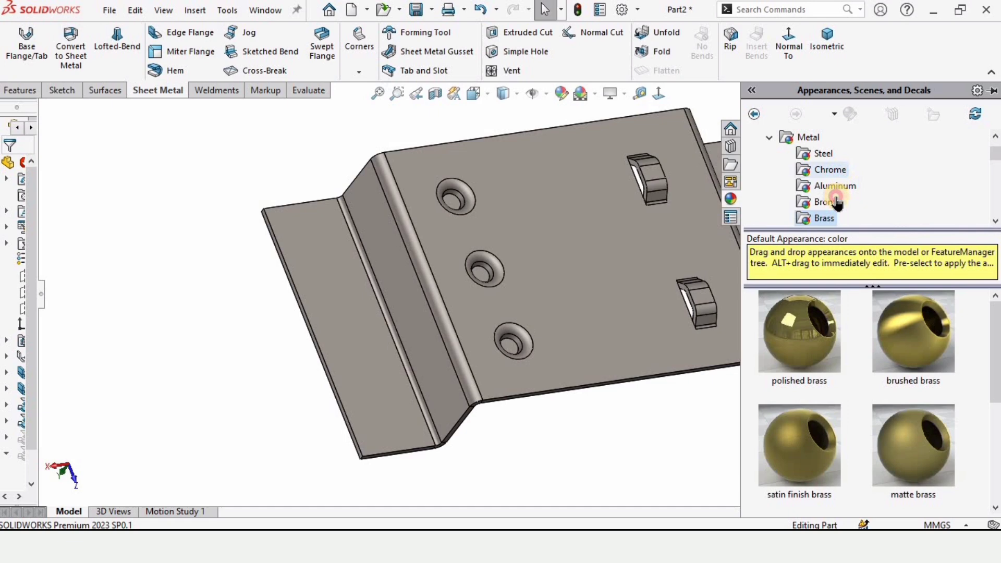
left_click(830, 170)
left_click_drag(792, 334, 599, 311)
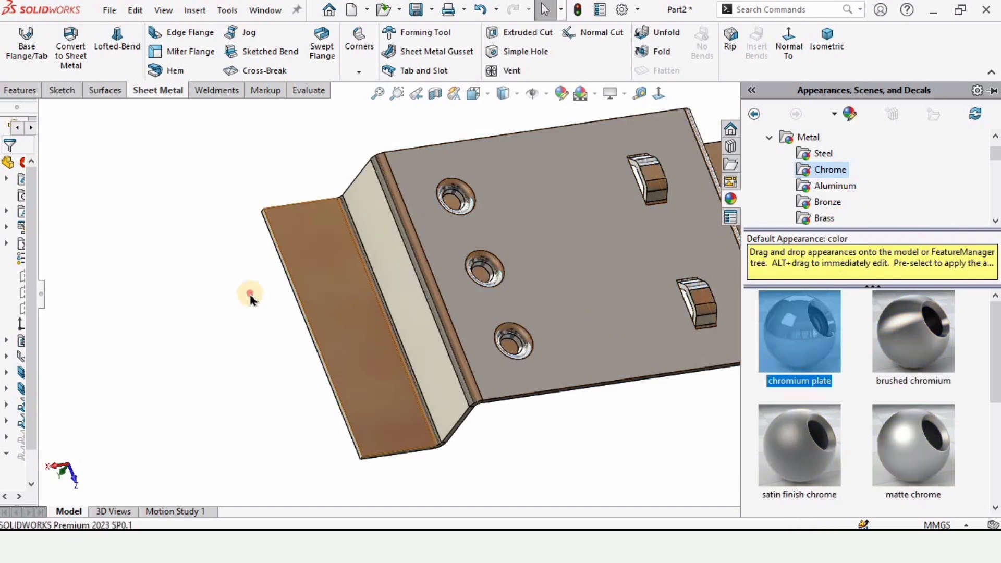